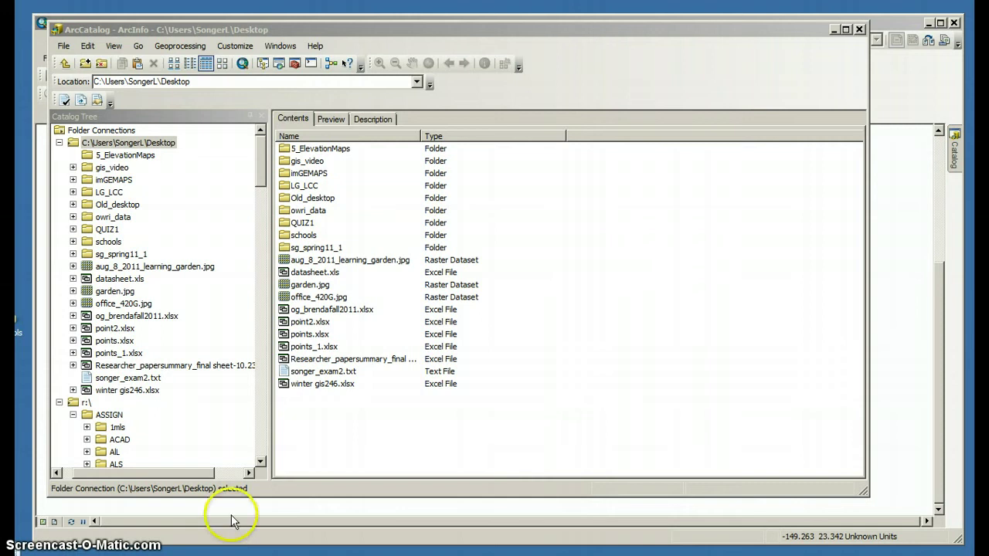
Step: Create a new folder named 'example' on the Desktop and open it
right_click(316, 414)
mouse_move(401, 513)
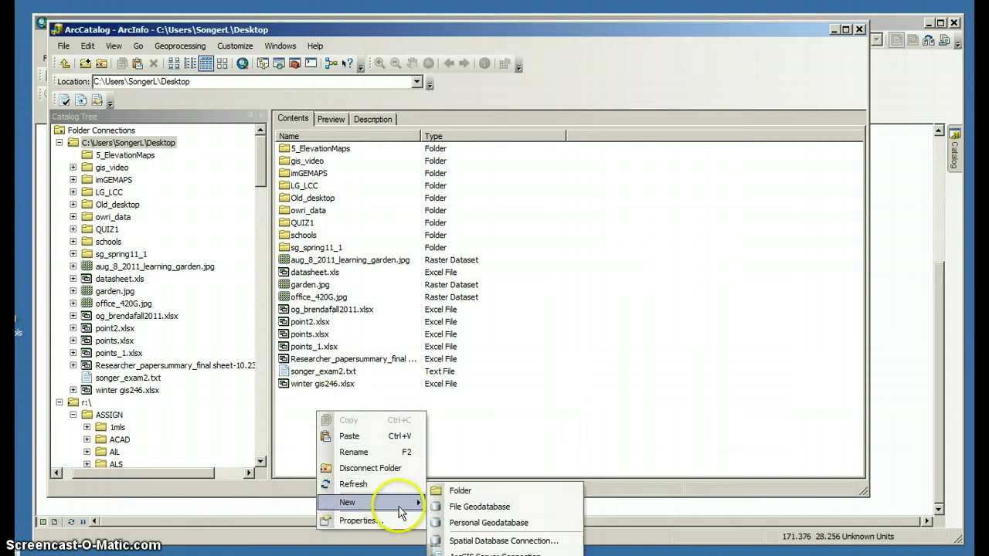
click(458, 490)
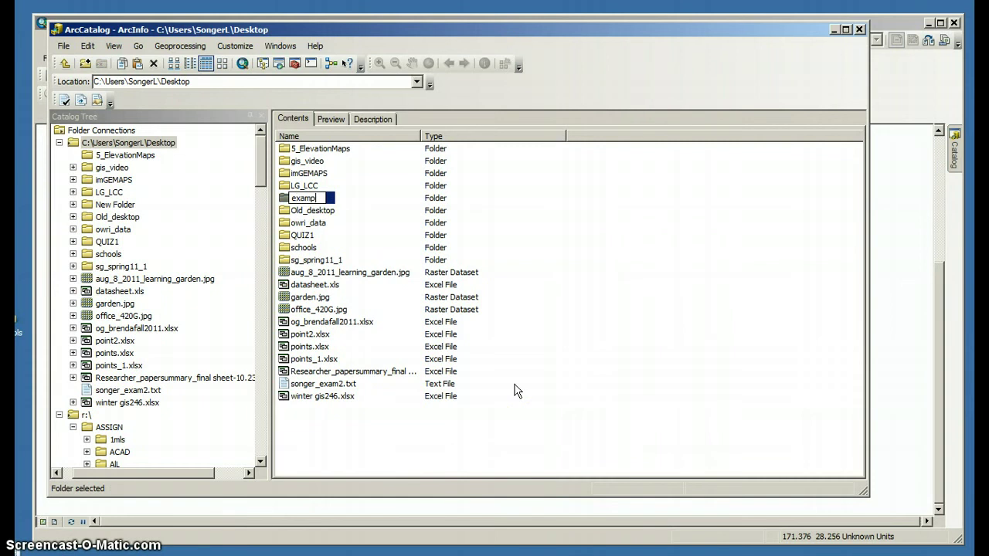
key(Return)
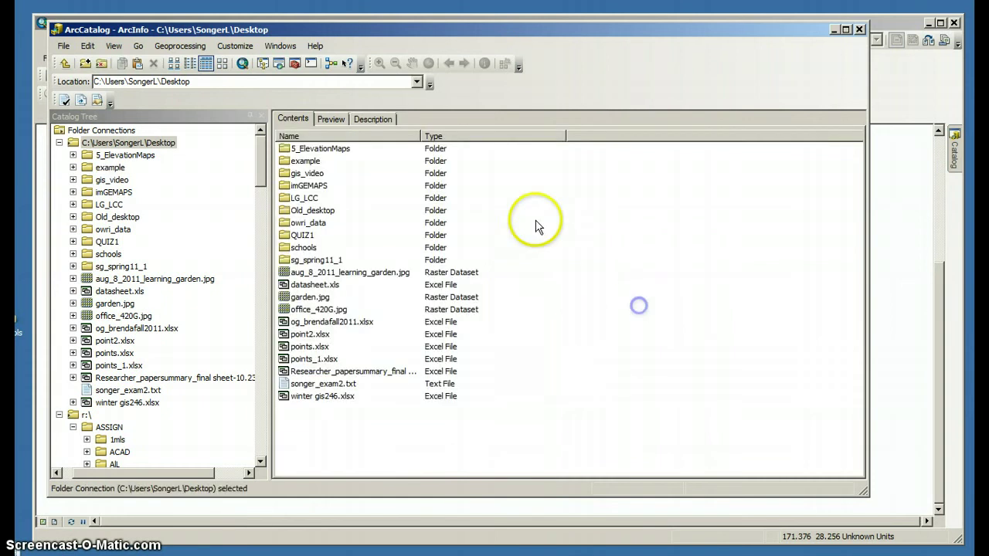
double_click(305, 162)
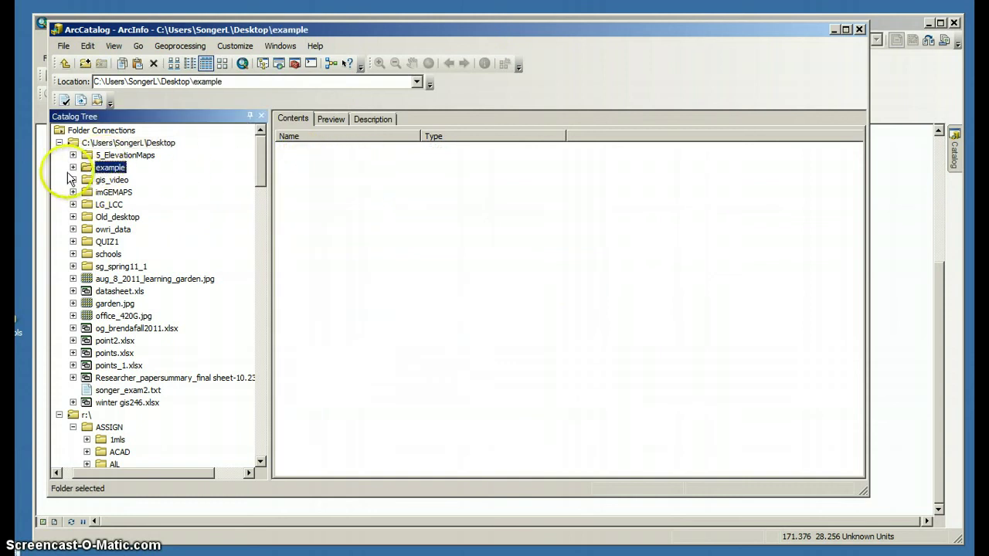
Step: Create a new file geodatabase in the example folder and rename it 'example'
right_click(376, 199)
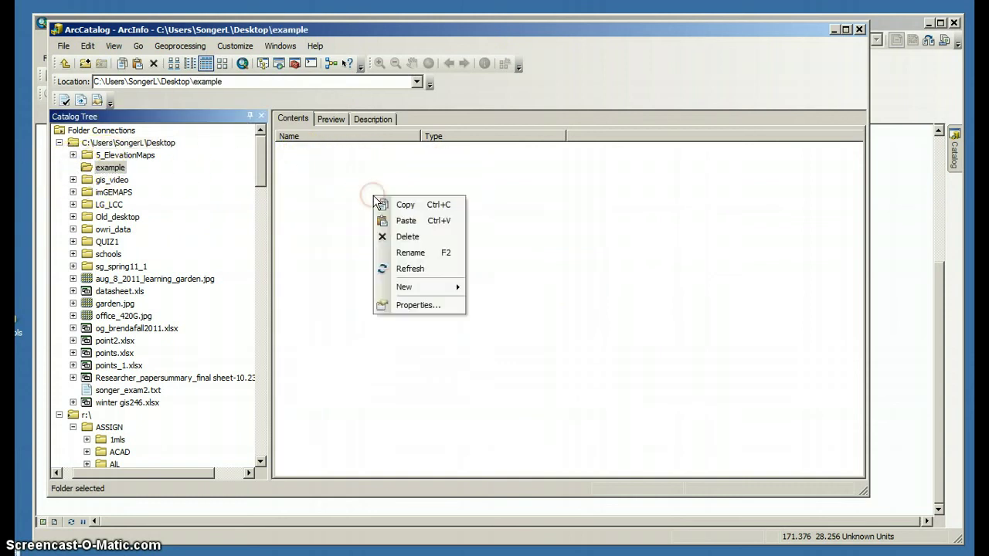
mouse_move(420, 287)
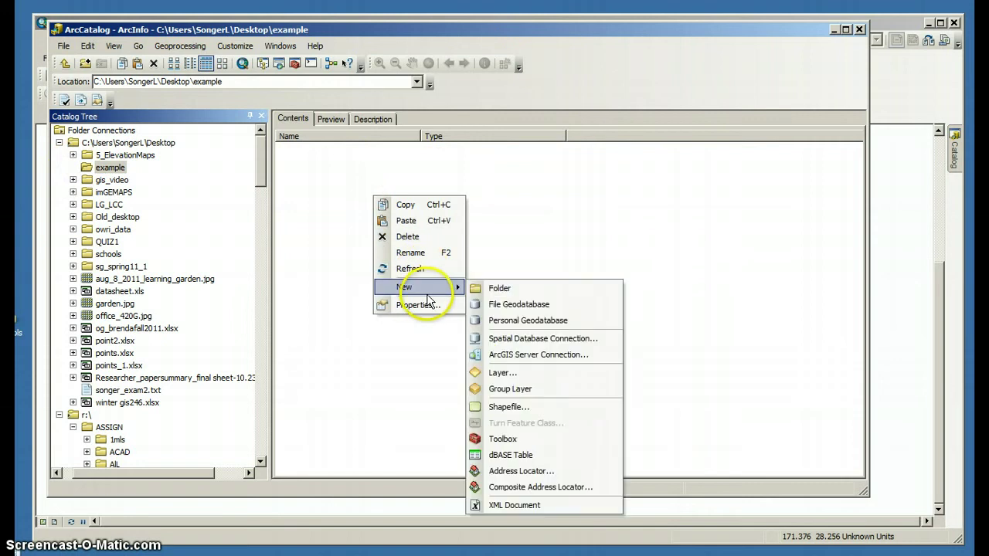
click(517, 306)
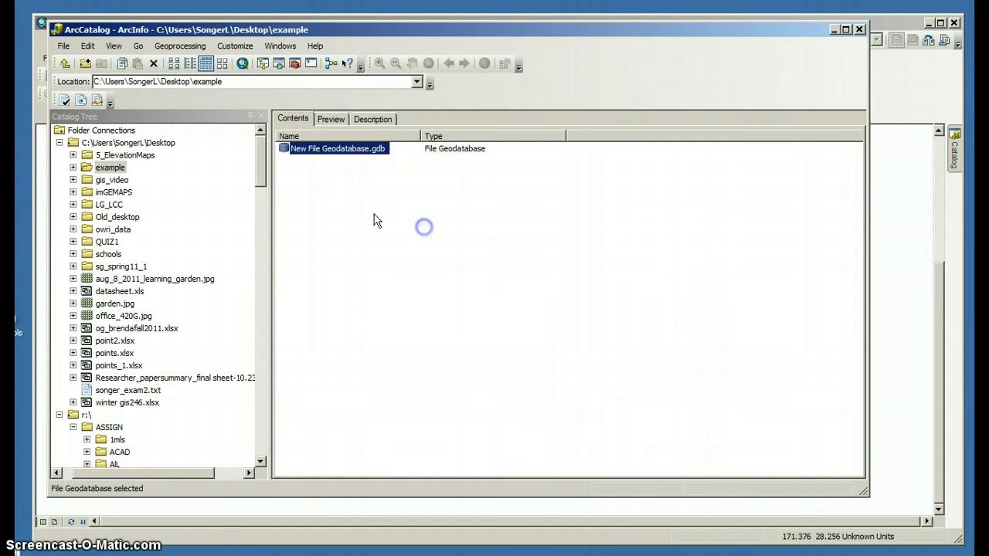
click(346, 154)
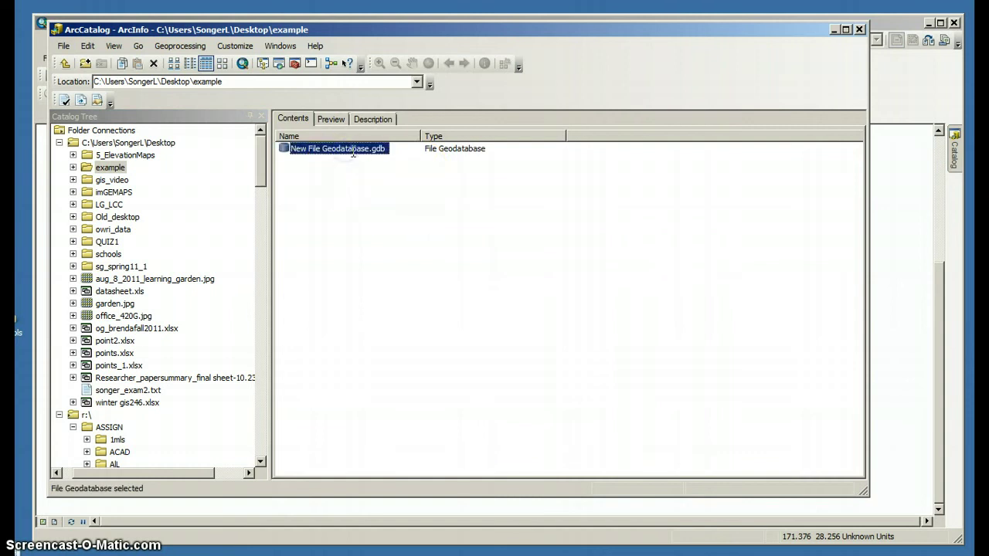
click(355, 151)
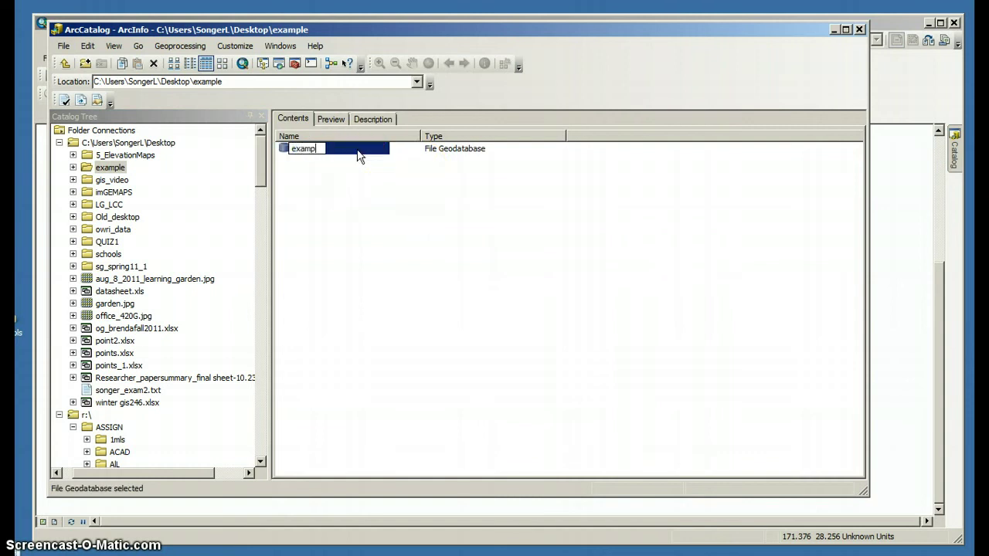
click(356, 207)
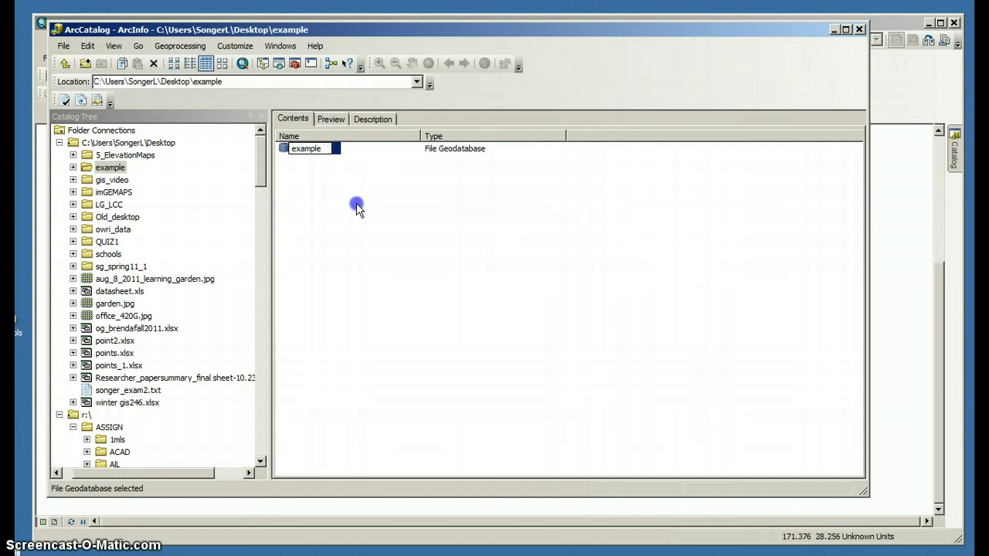
Step: Inside example.gdb, start a new feature dataset named 'example'
double_click(283, 151)
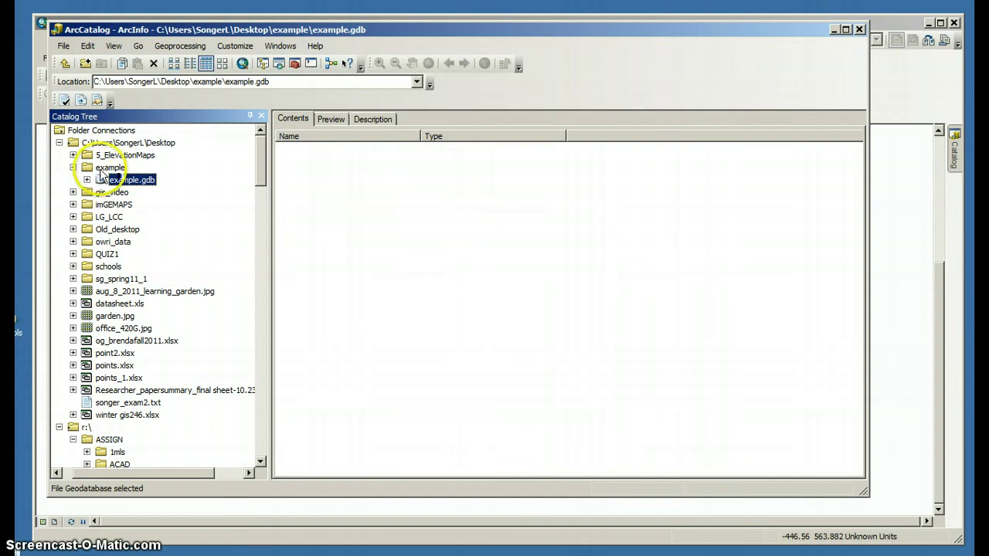
right_click(331, 177)
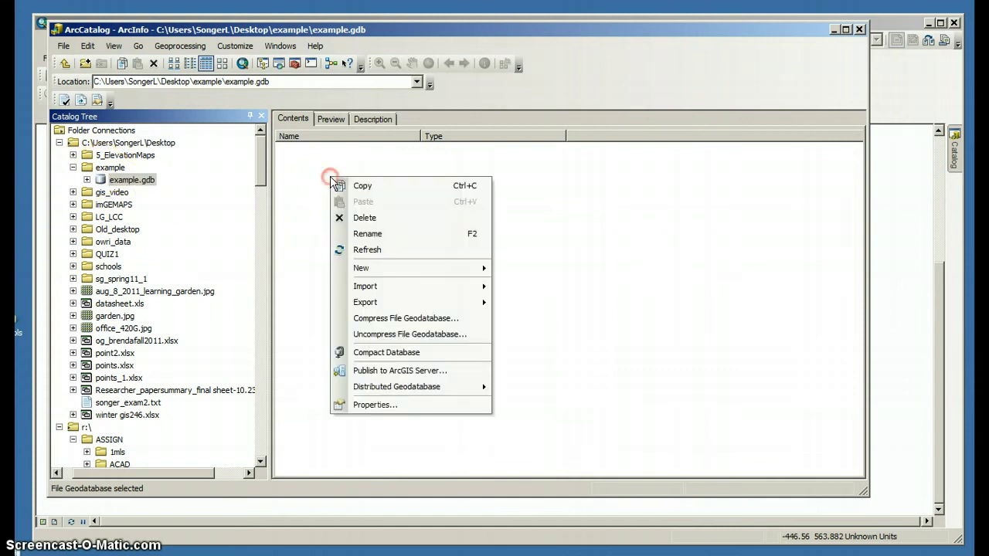
mouse_move(398, 289)
mouse_move(388, 268)
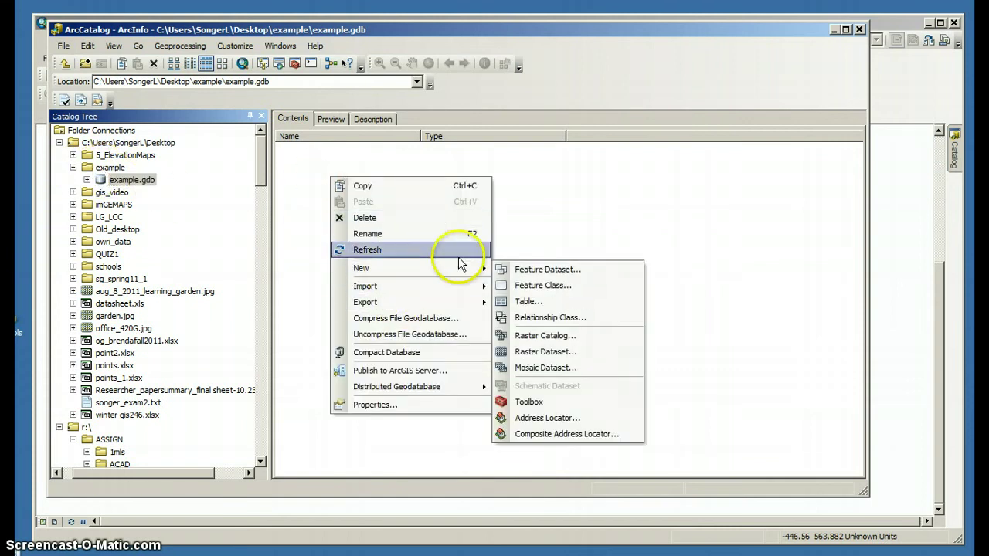
click(523, 272)
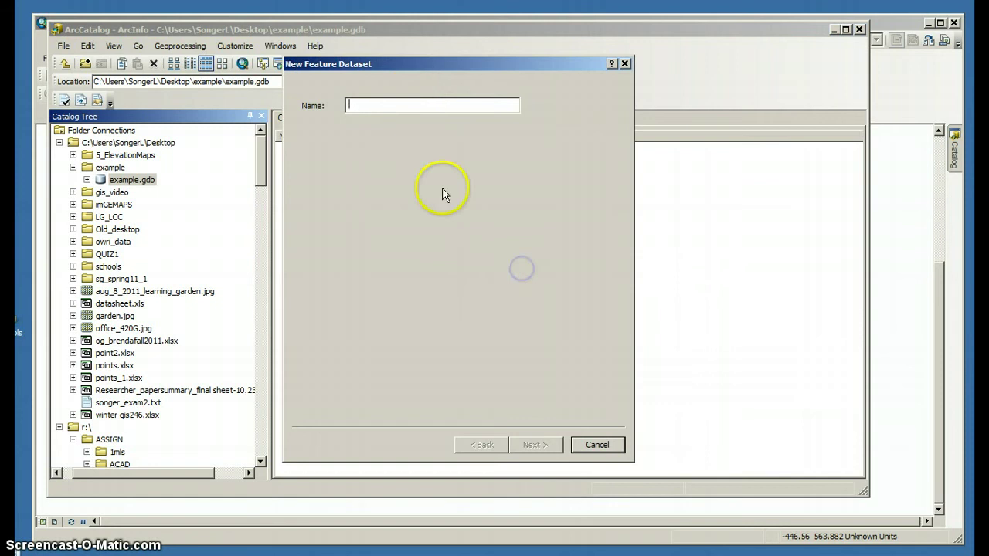
text(example)
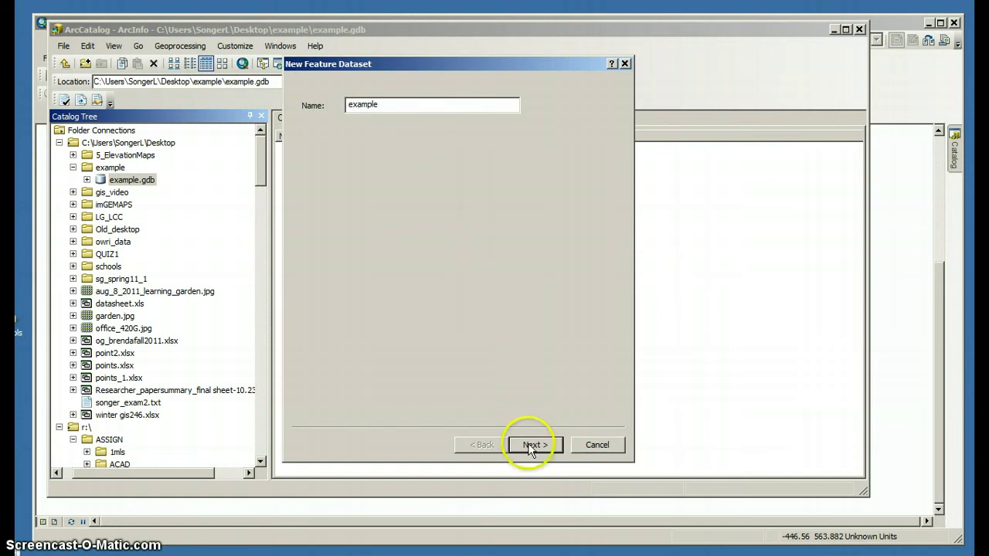
click(529, 448)
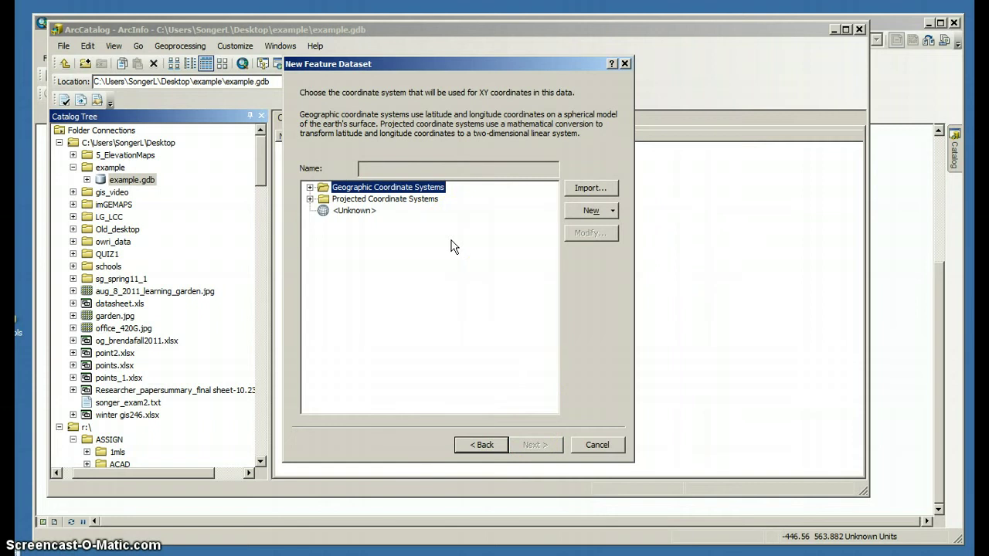
Step: Give the dataset the NAD 1983 NSRS2007 Oregon Statewide Lambert (Intl Feet) projection and finish
click(411, 203)
double_click(411, 202)
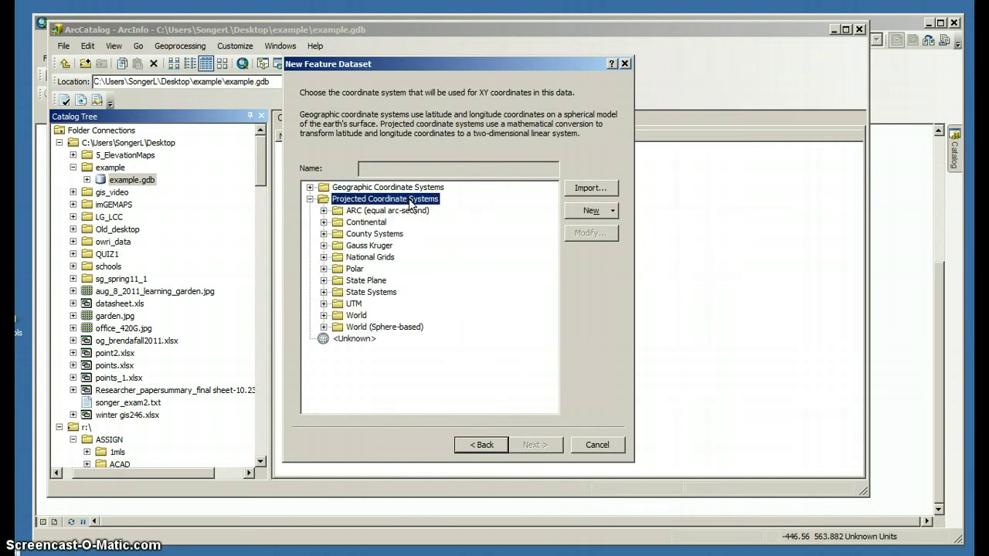
double_click(378, 292)
drag(559, 244, 557, 306)
click(486, 377)
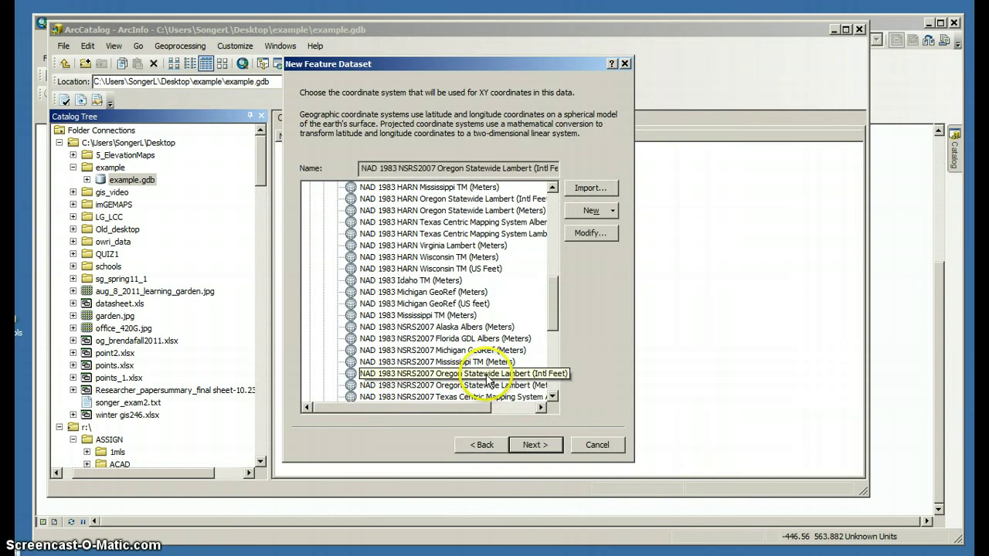
click(533, 445)
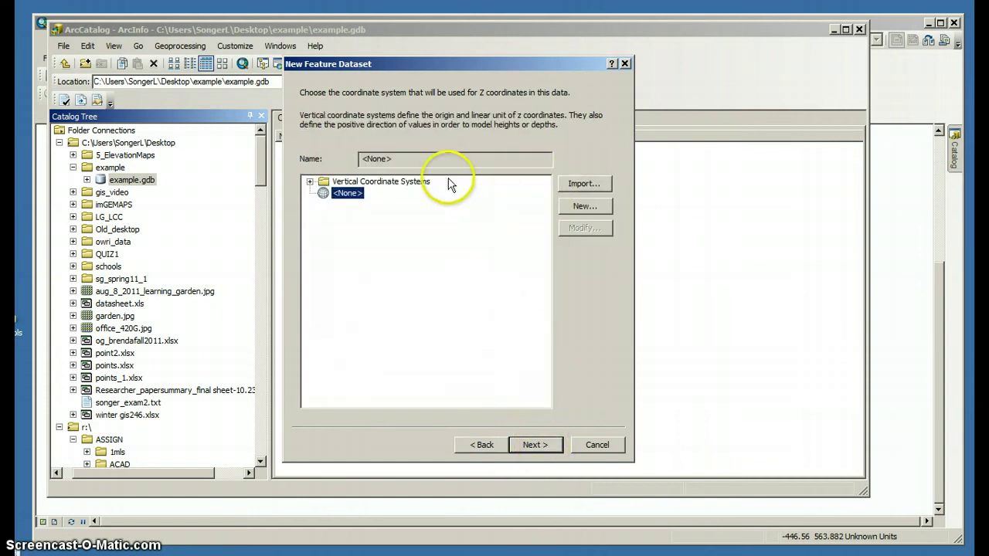
click(533, 445)
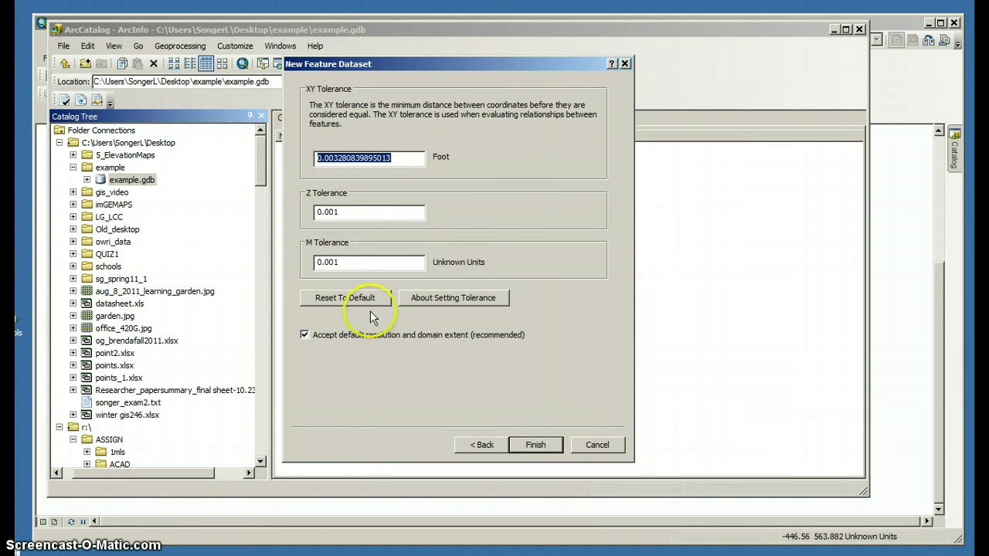
click(535, 445)
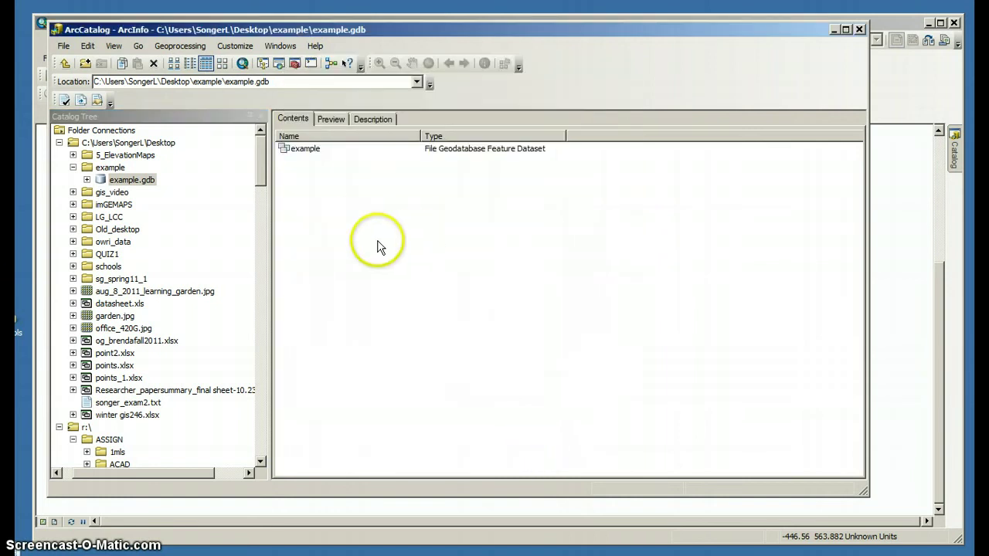
Step: Open Feature Class to Feature Class on the example dataset with Desktop\schools\schools.shp as input
click(86, 179)
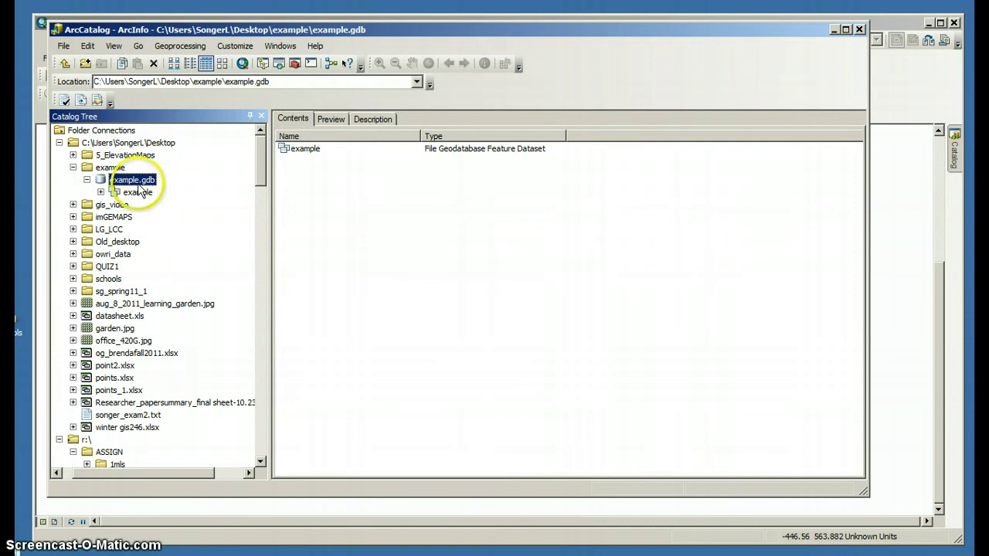
double_click(286, 149)
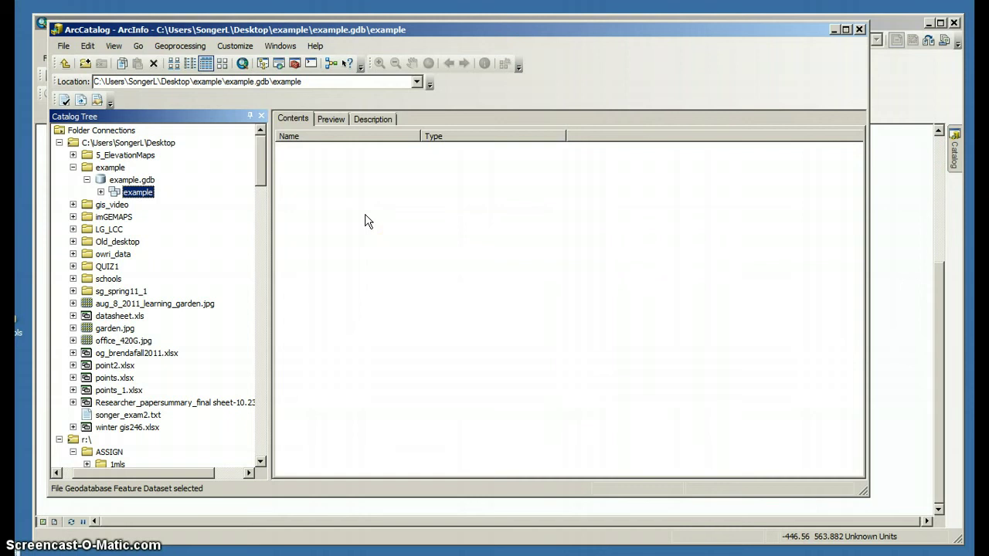
right_click(327, 214)
mouse_move(424, 334)
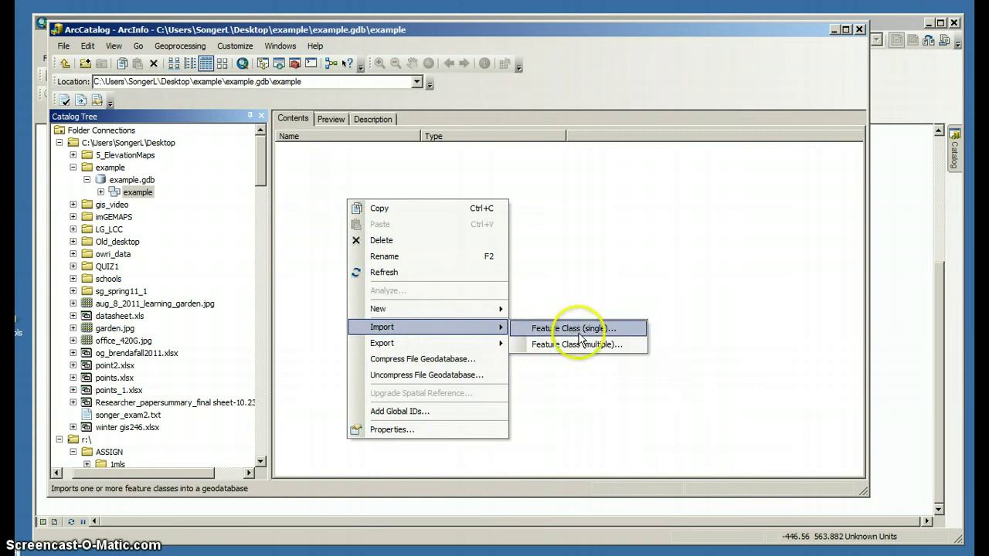
click(614, 331)
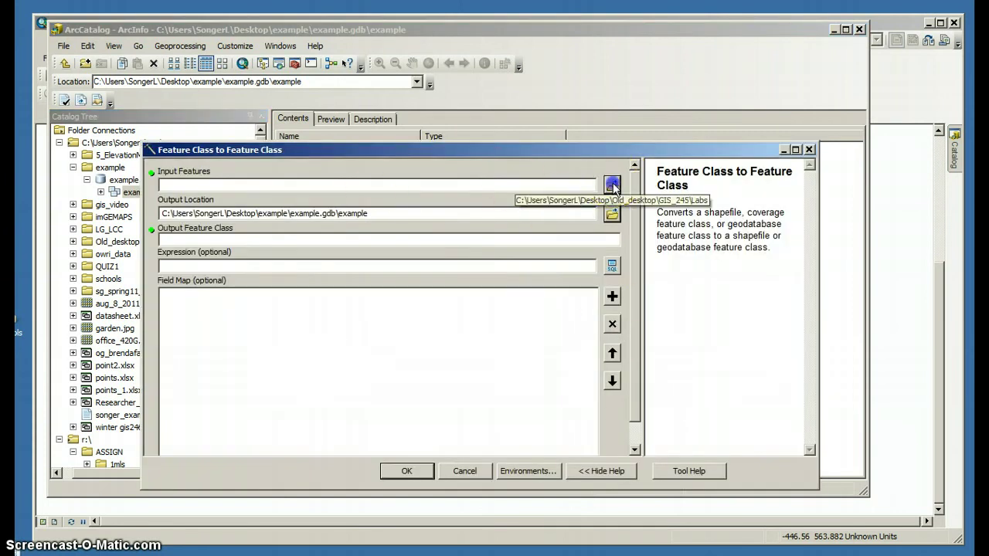
click(613, 185)
click(481, 225)
click(442, 250)
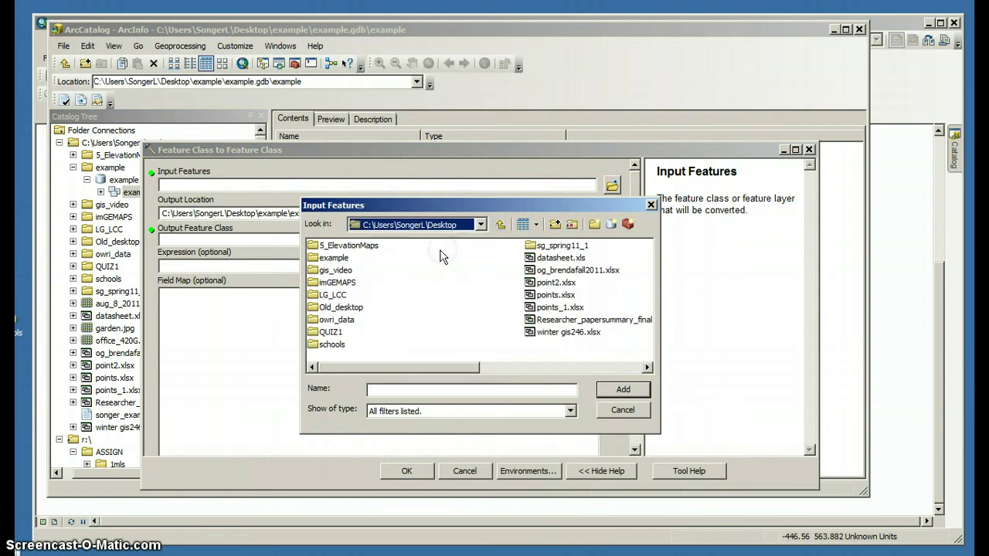
double_click(330, 344)
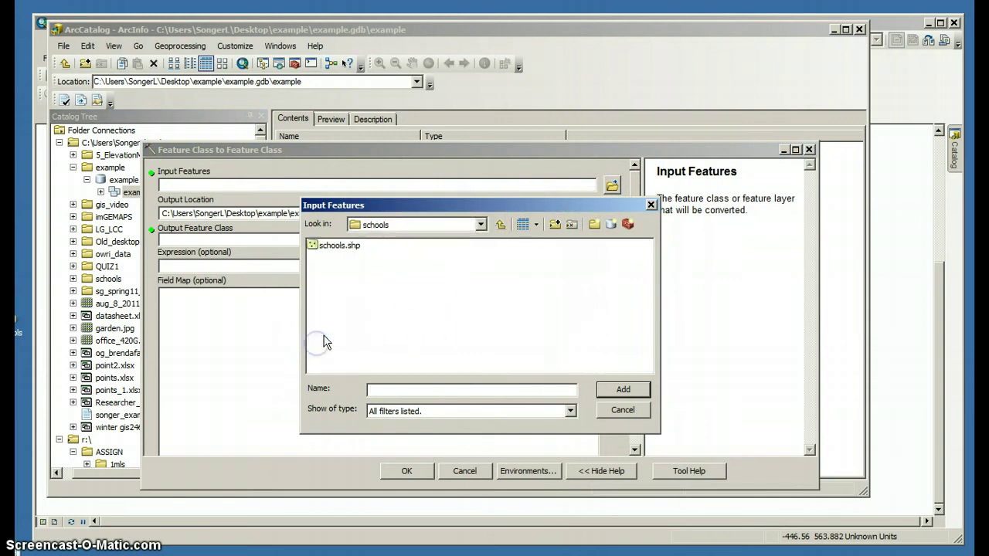
double_click(344, 247)
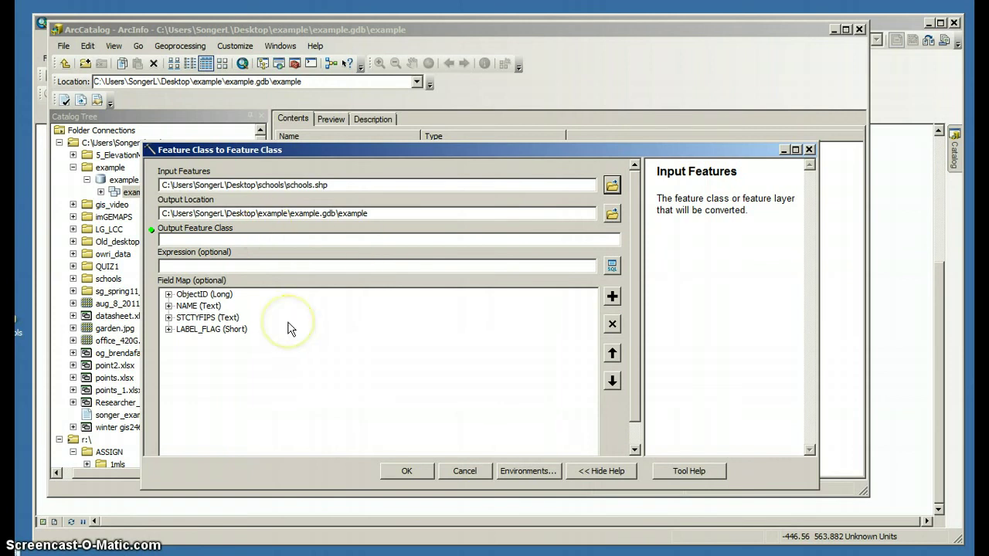
Step: Name the output 'schools', review the NAME, LABEL_FLAG and STCTYFIPS field mappings, and run the import
click(236, 240)
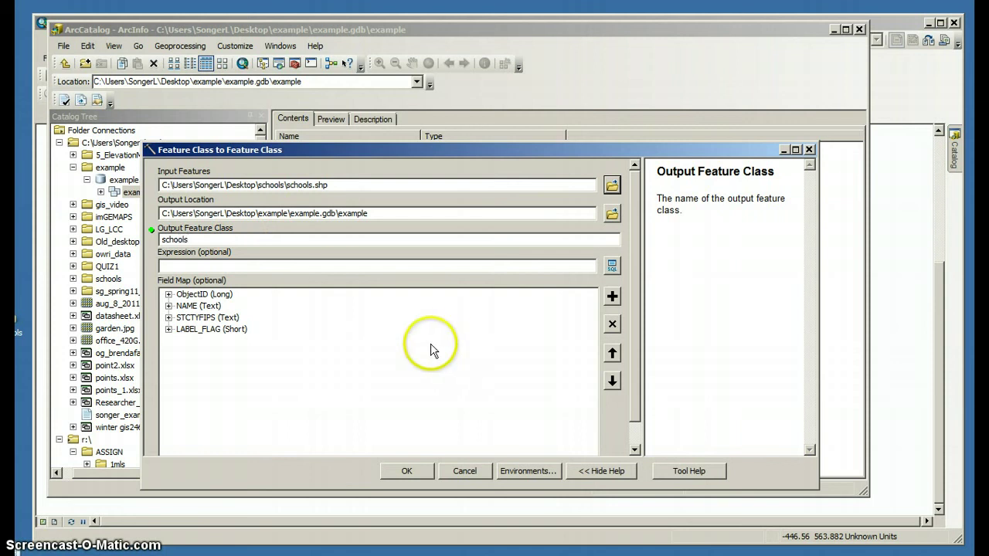
click(209, 355)
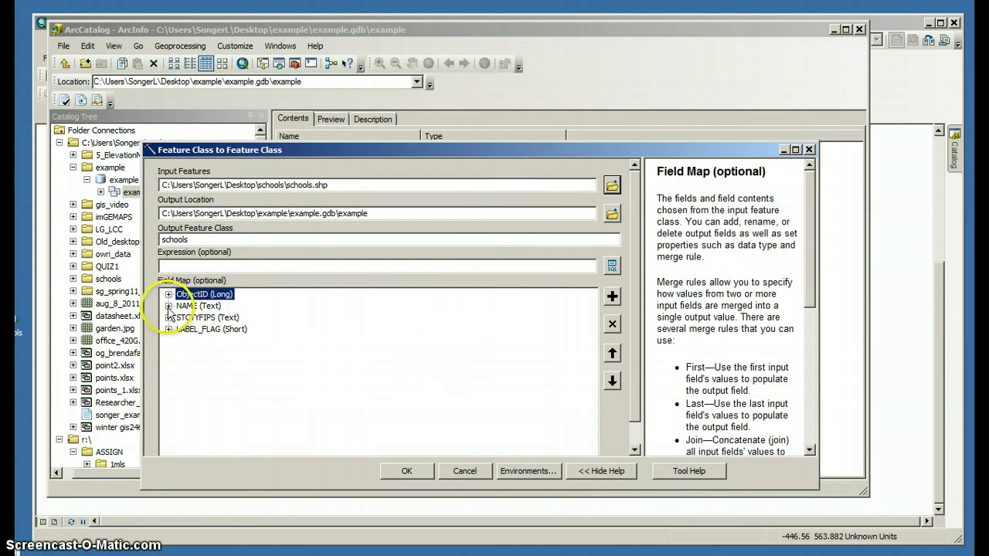
click(203, 306)
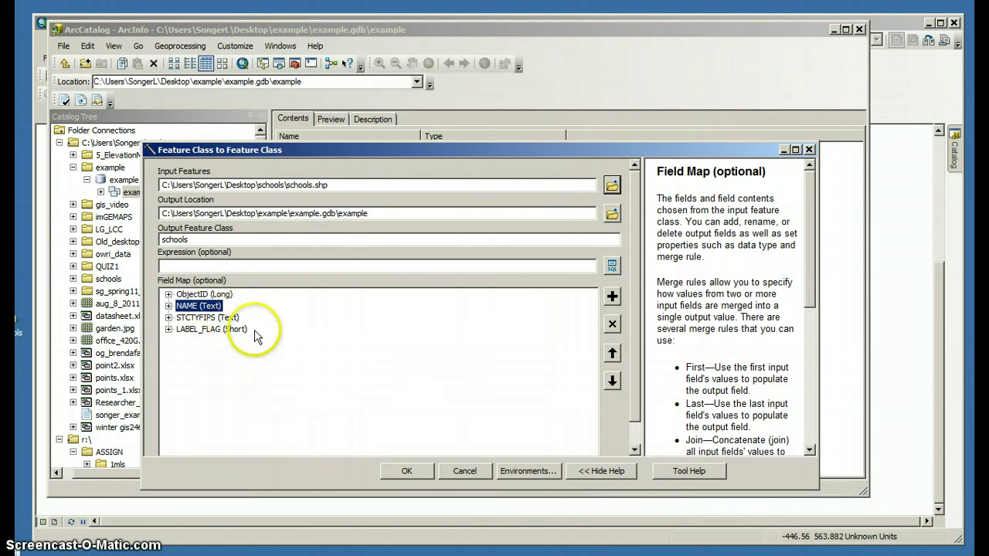
click(233, 330)
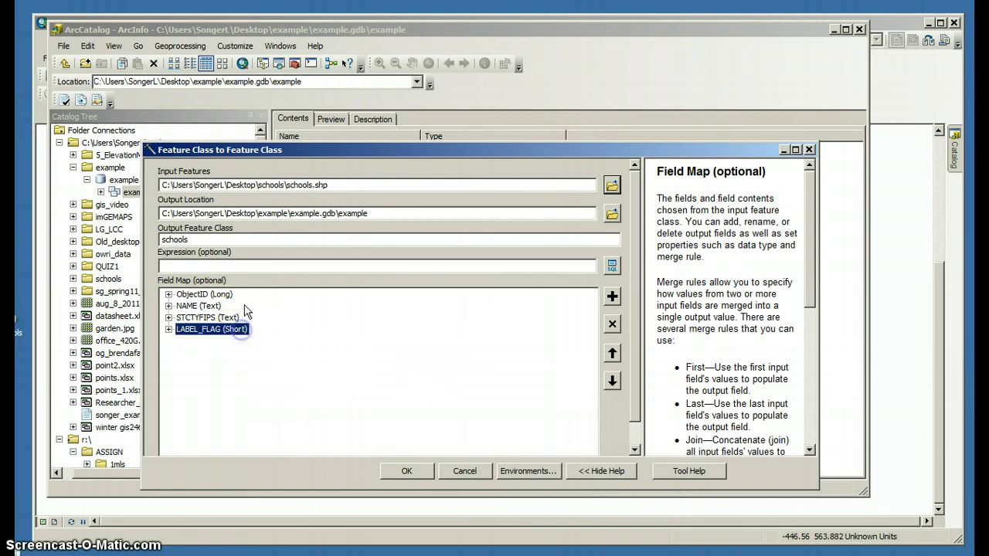
click(190, 307)
click(195, 318)
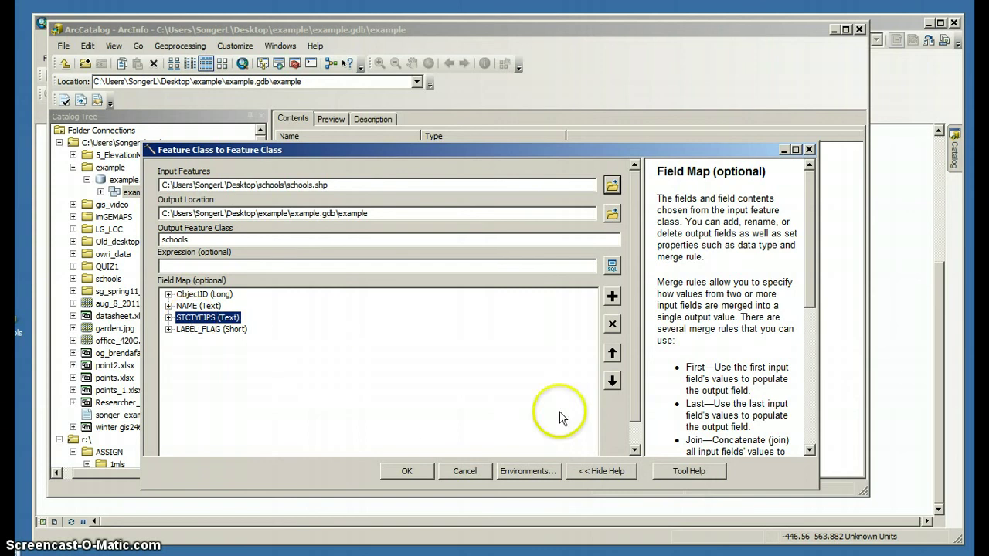
click(407, 472)
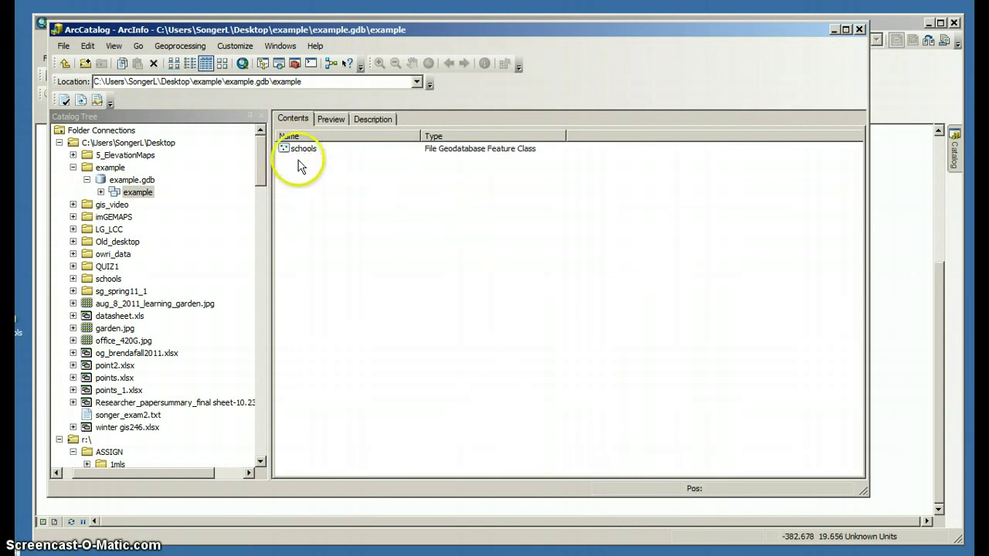
Step: Preview the schools points on a map and as a 1330-record table, then return to Contents
click(286, 150)
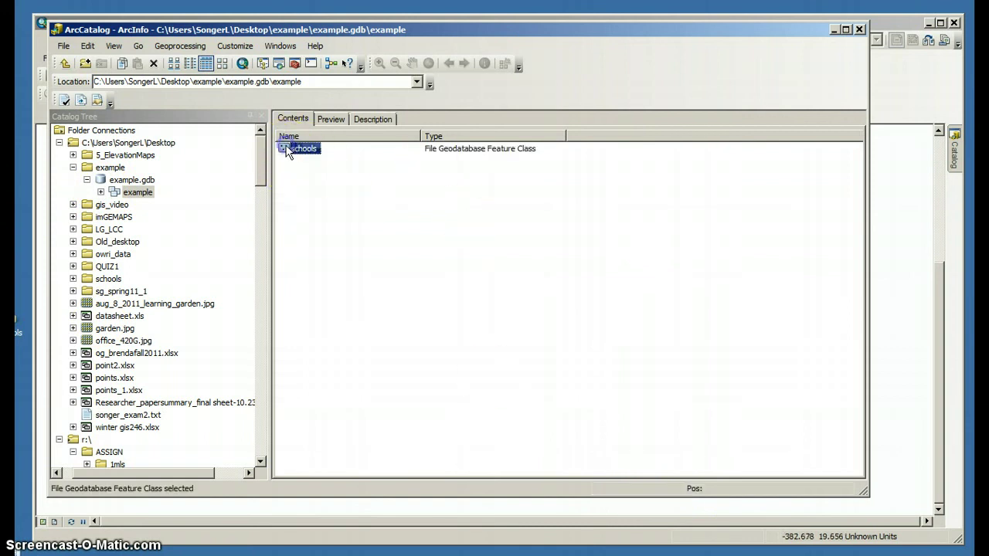
click(326, 121)
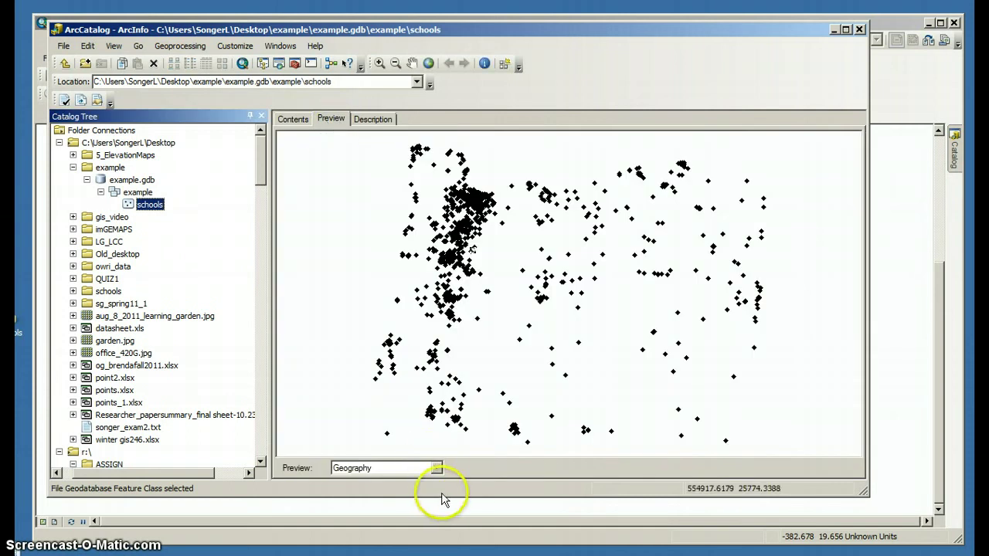
click(436, 469)
click(370, 480)
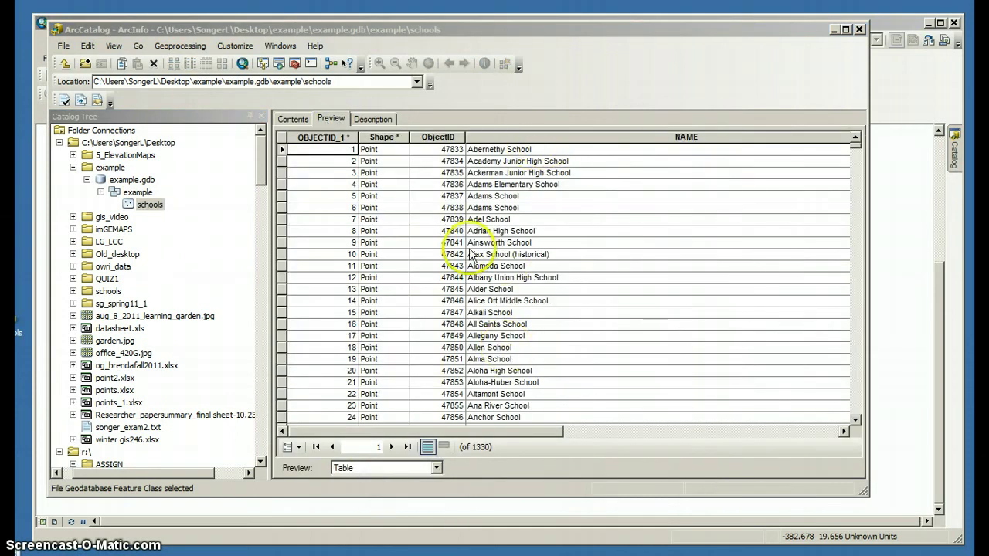
click(293, 119)
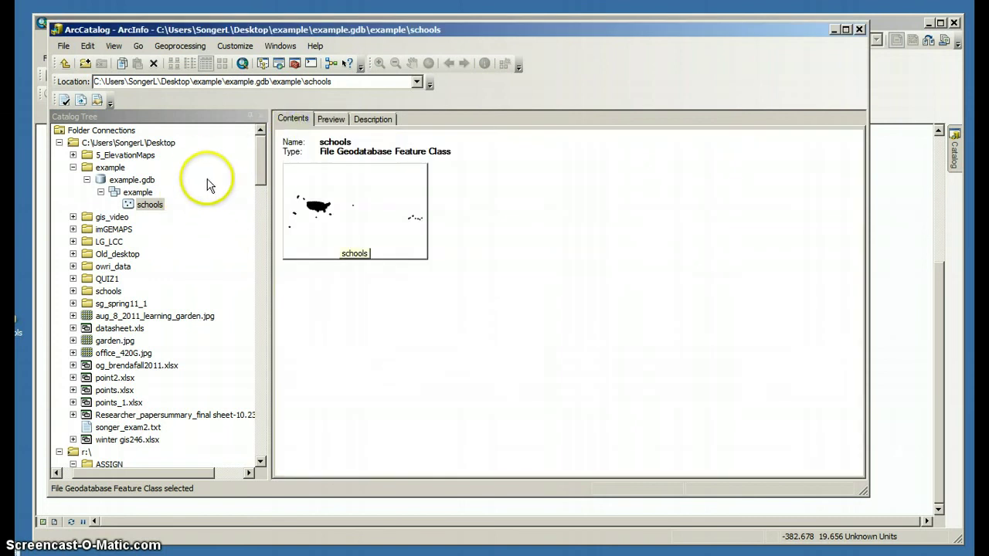
Step: Check that schools uses the projected Oregon Statewide Lambert coordinate system
right_click(155, 204)
click(228, 386)
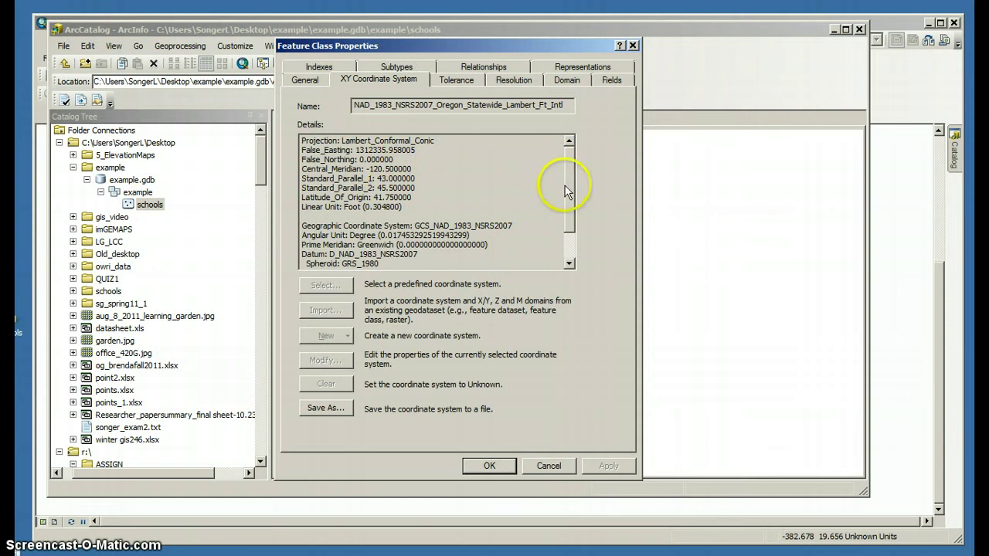
mouse_move(572, 161)
mouse_down()
mouse_move(568, 198)
mouse_move(569, 147)
mouse_up()
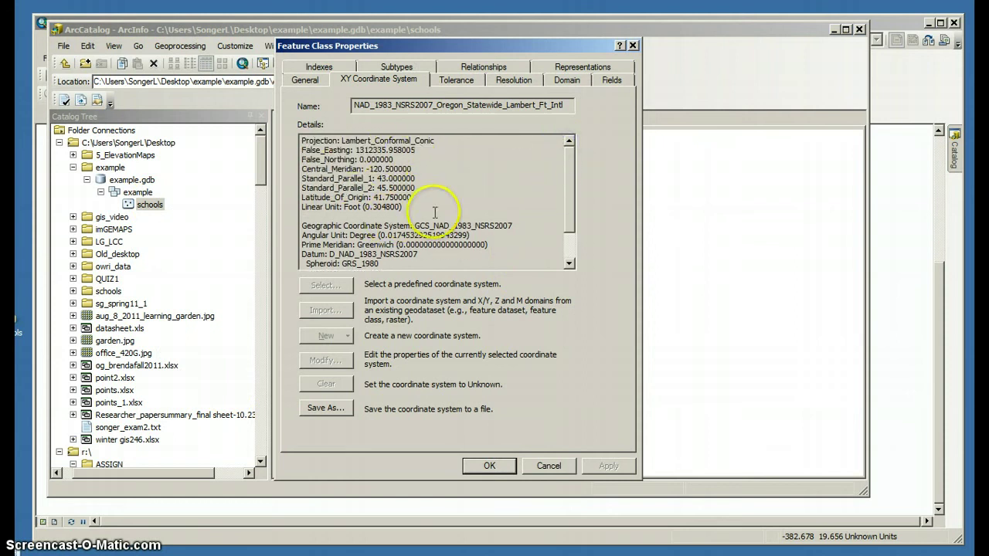
click(633, 46)
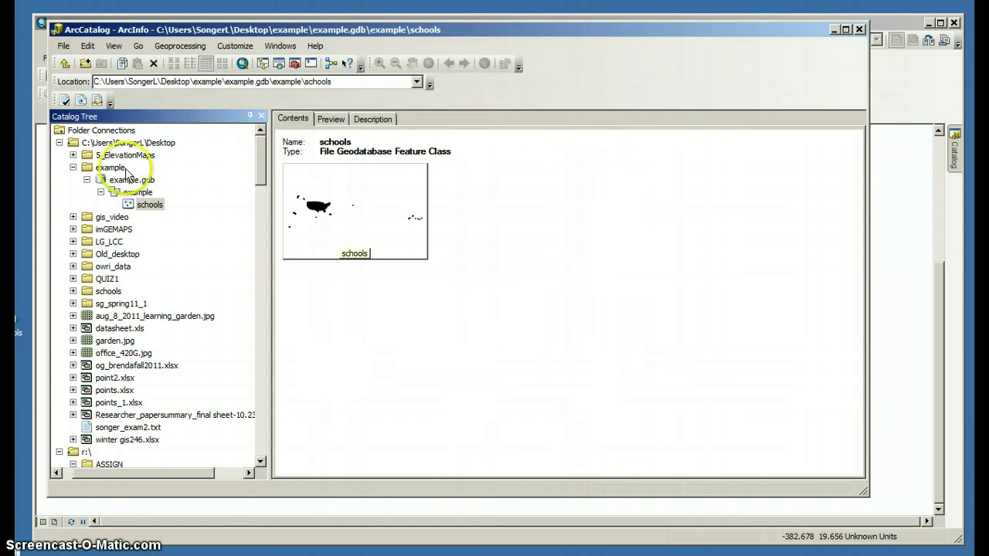
Step: Check that the original schools.shp uses GCS_North_American_1983, then cancel its properties
click(73, 168)
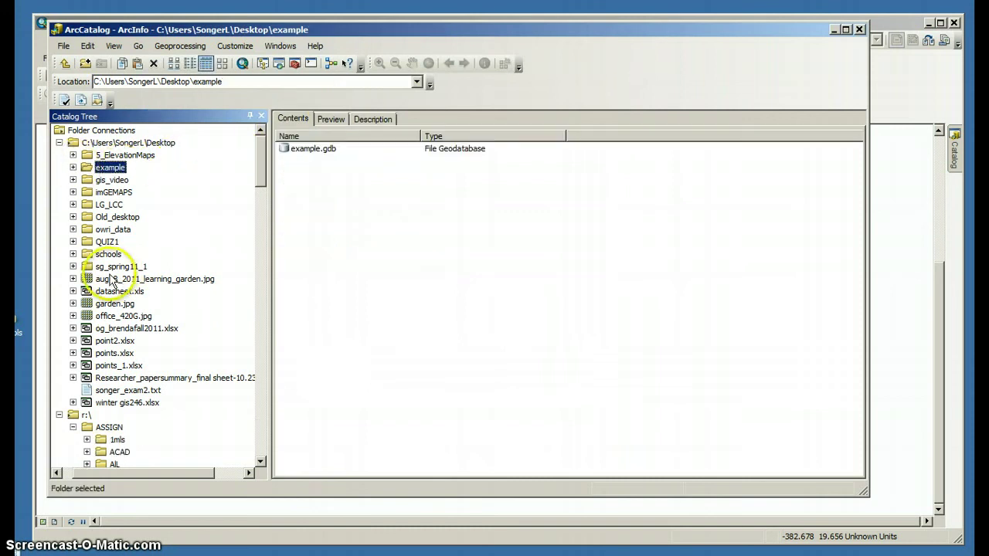
click(107, 256)
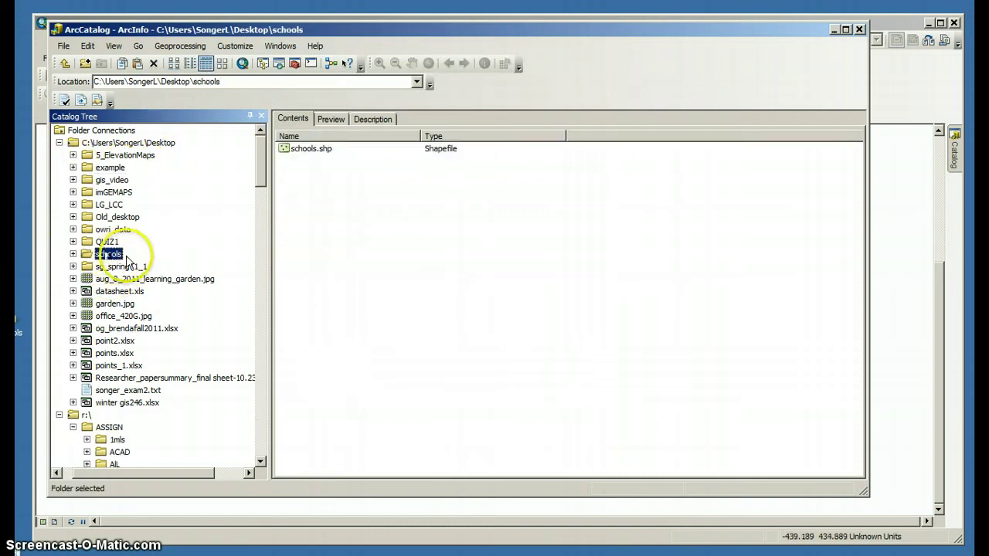
click(73, 254)
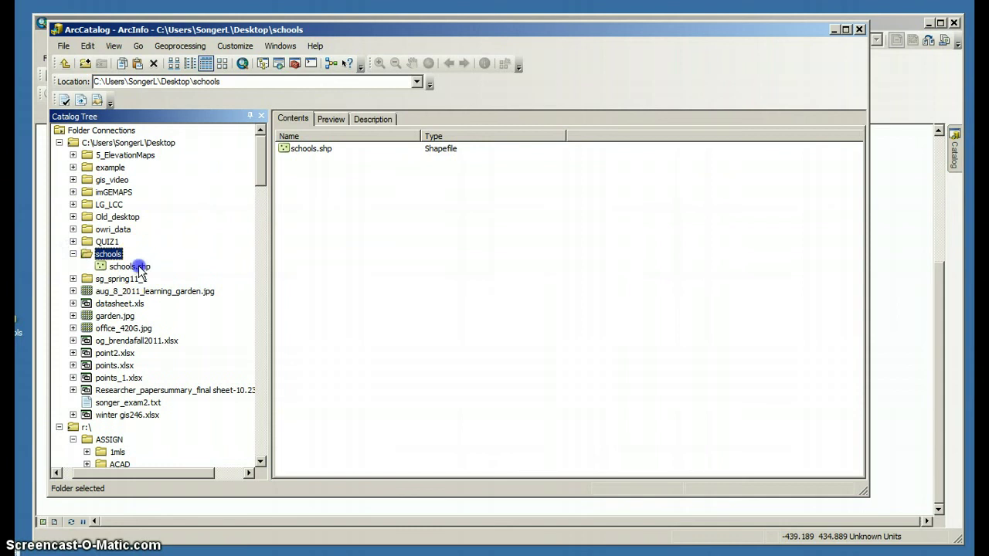
click(139, 267)
right_click(129, 267)
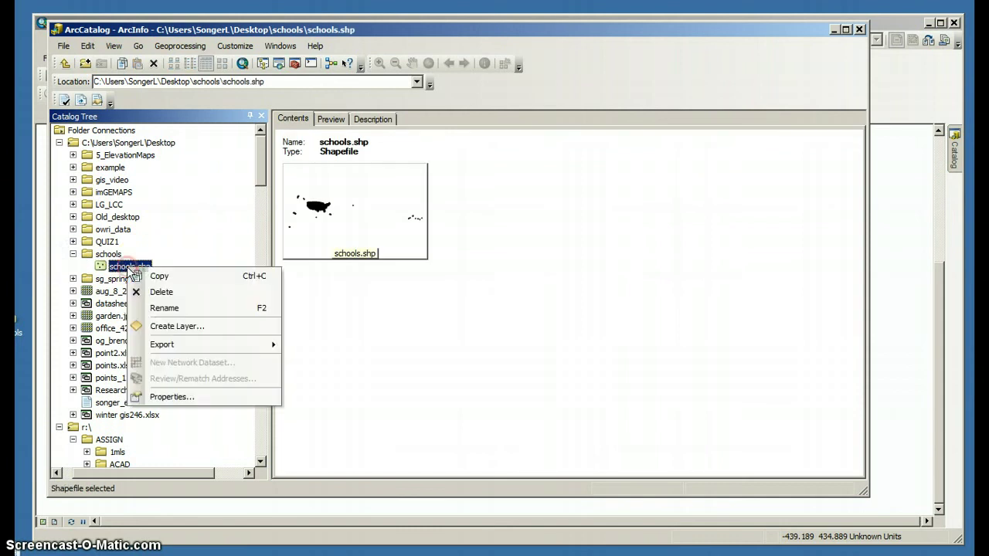
click(190, 399)
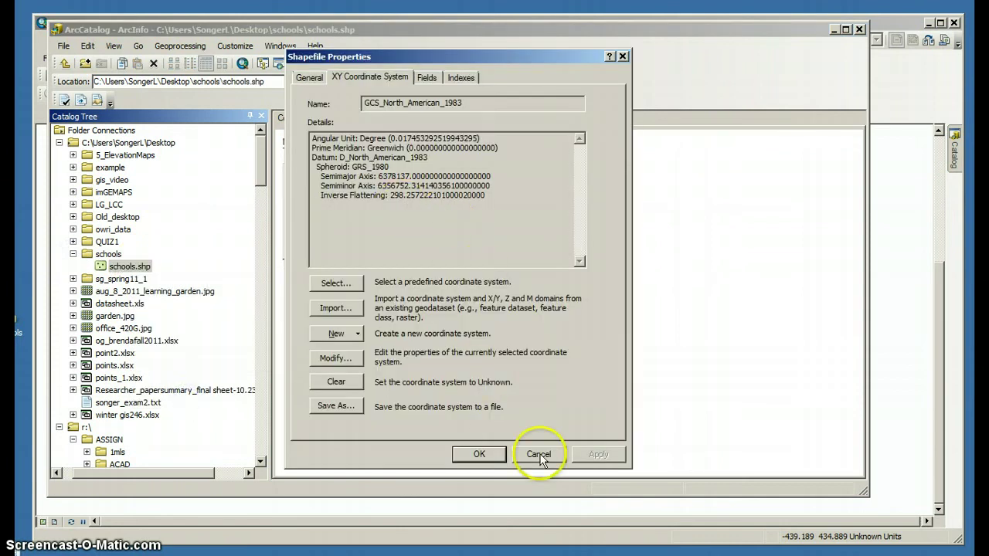
click(622, 56)
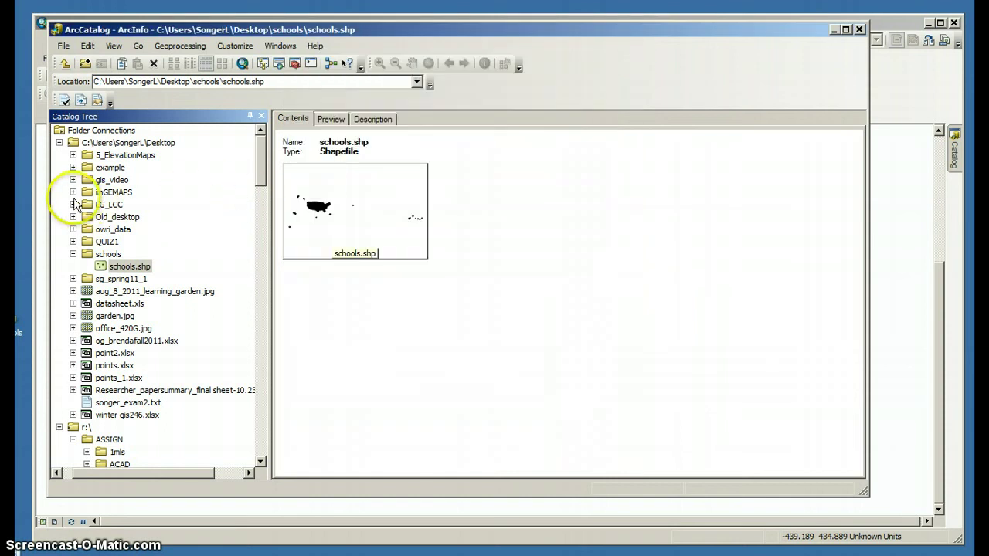
Step: Navigate back to example.gdb so its contents are listed
click(73, 167)
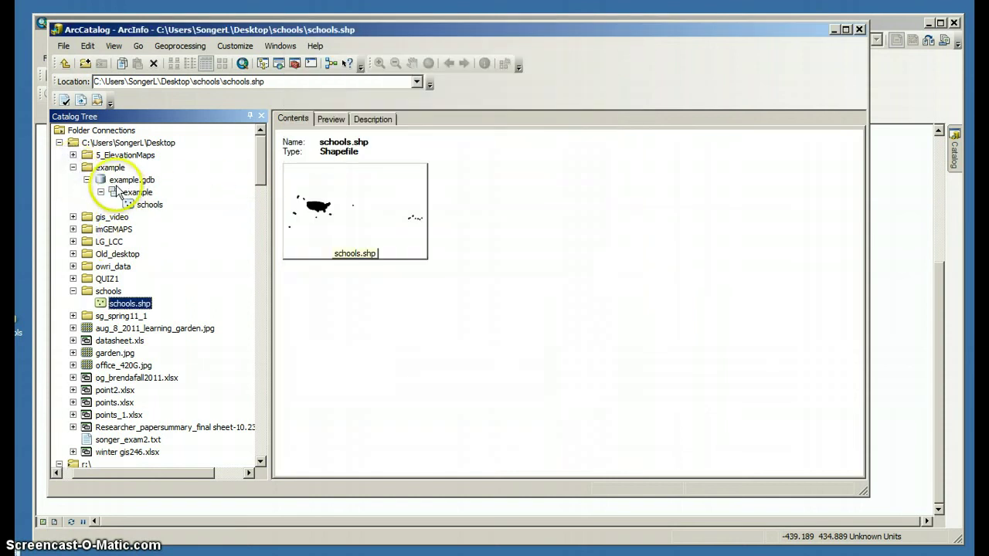
click(144, 194)
click(150, 205)
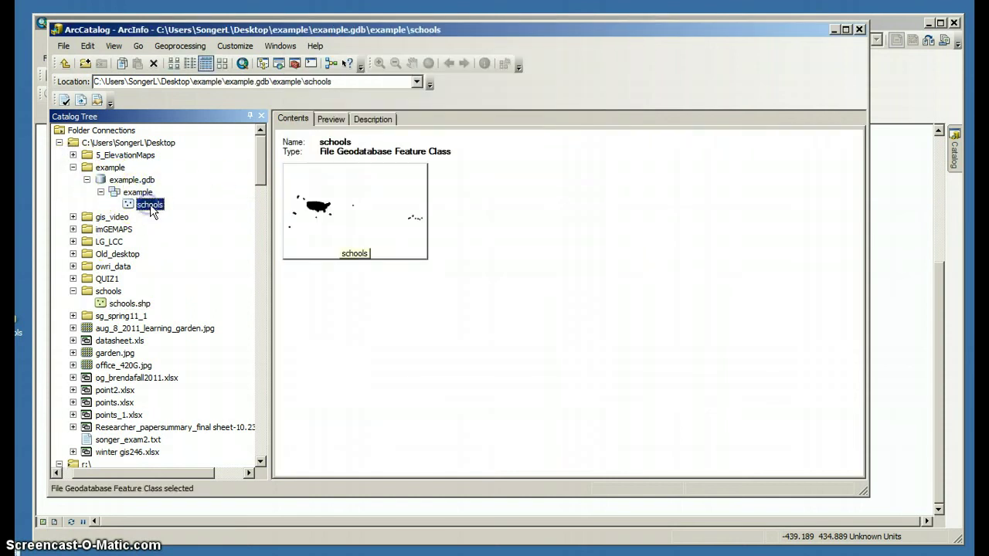
click(143, 182)
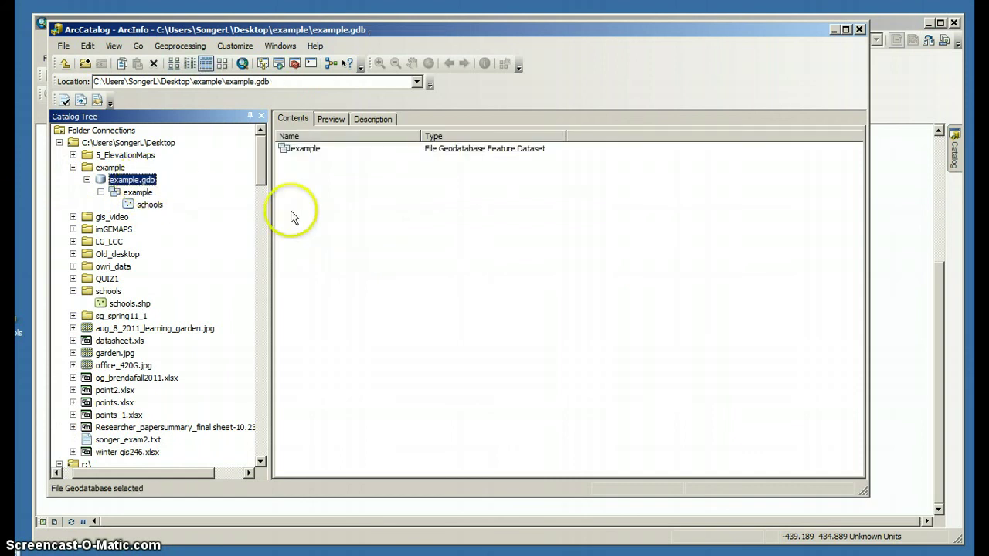
Step: Import schools.shp directly into example.gdb as a separate feature class outside the example dataset
right_click(366, 223)
mouse_move(435, 331)
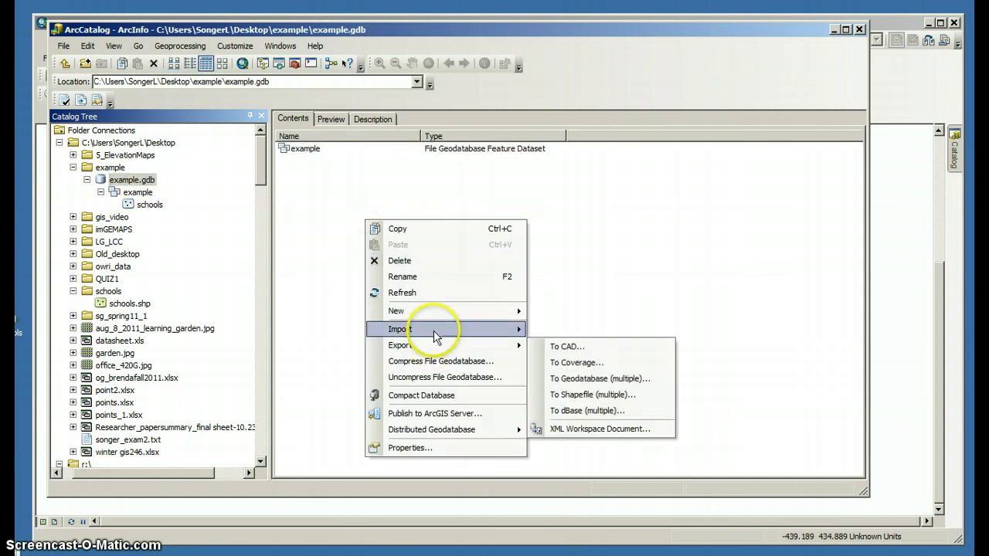
click(587, 330)
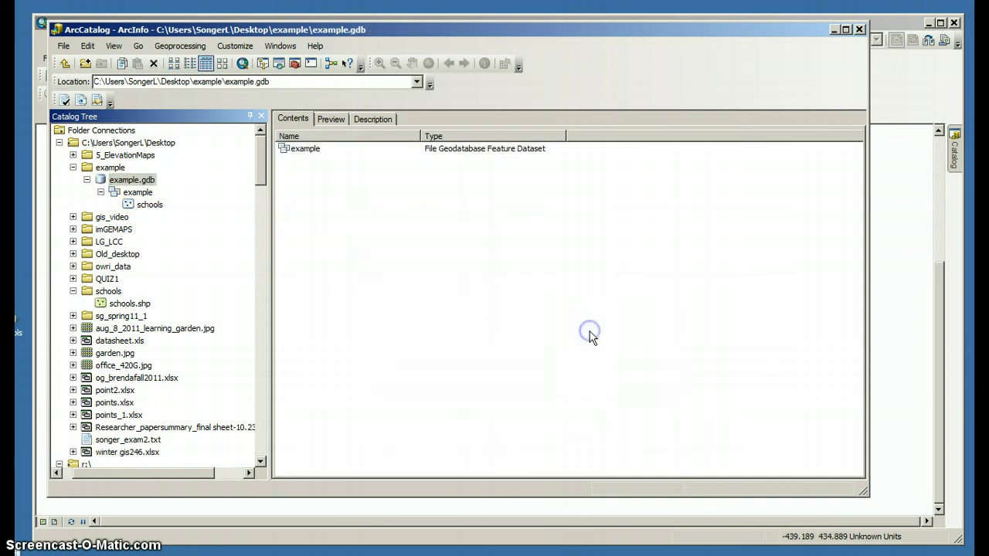
click(612, 186)
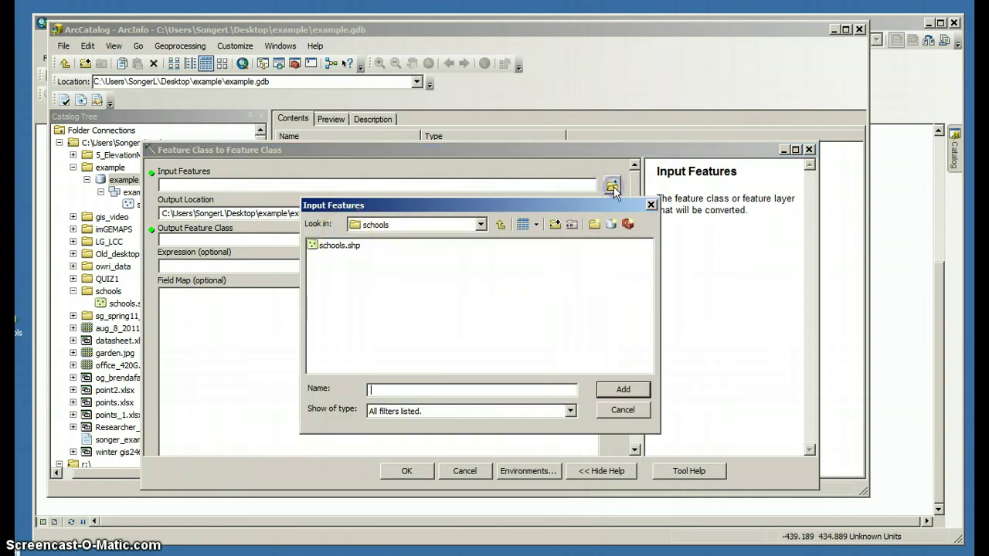
click(328, 245)
click(611, 391)
click(306, 240)
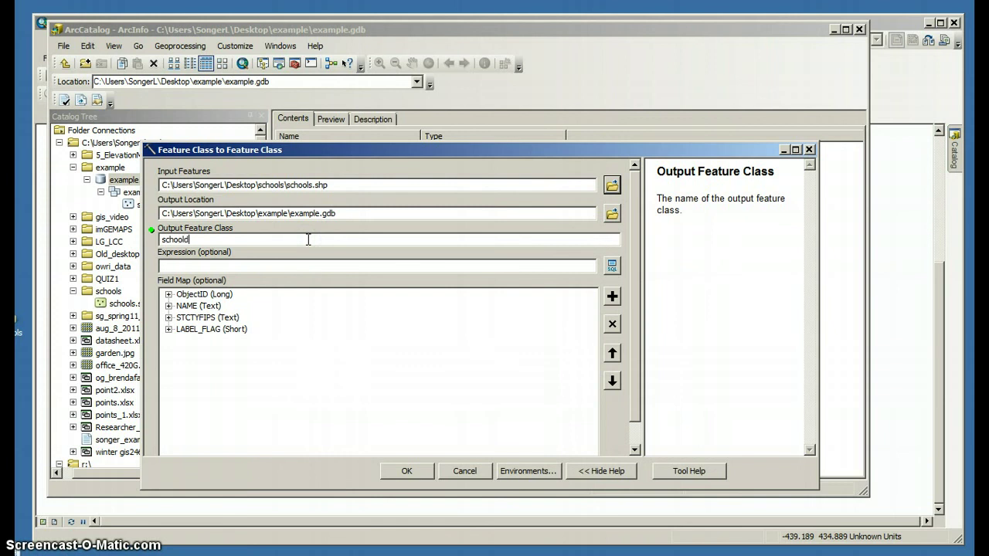
text(schools1)
click(414, 470)
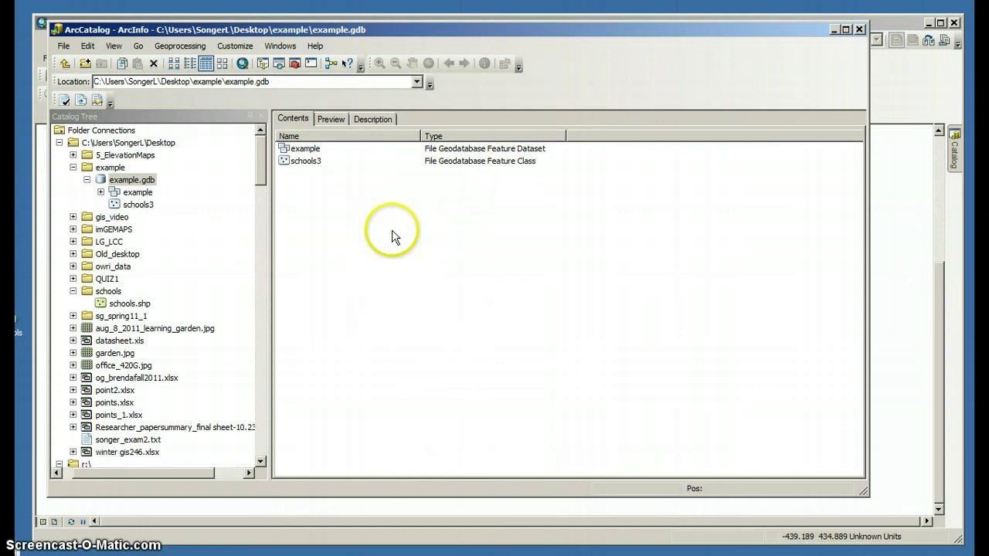
Step: Compare the coordinate systems of schools3 and the schools feature class in the dataset
click(310, 162)
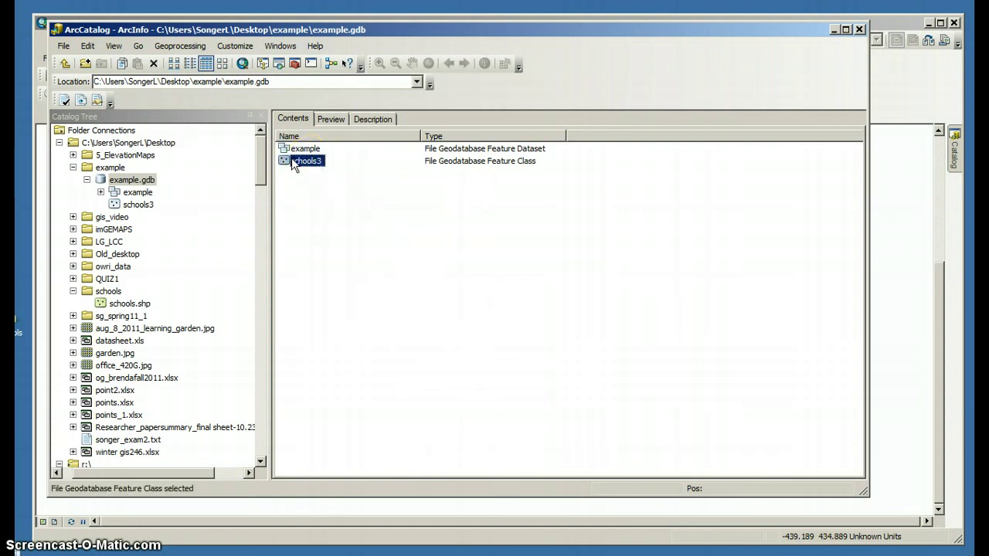
right_click(290, 160)
click(363, 406)
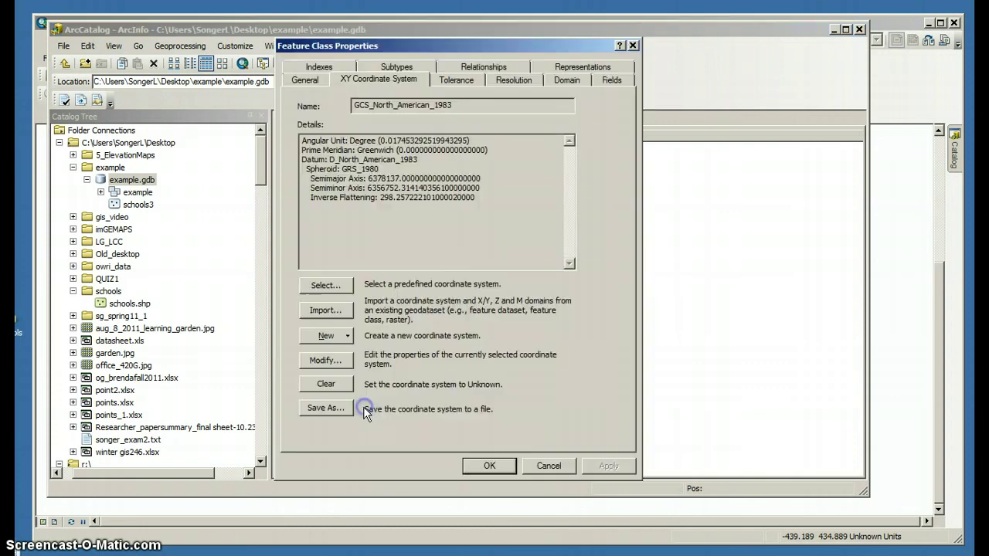
click(501, 181)
click(632, 47)
double_click(303, 149)
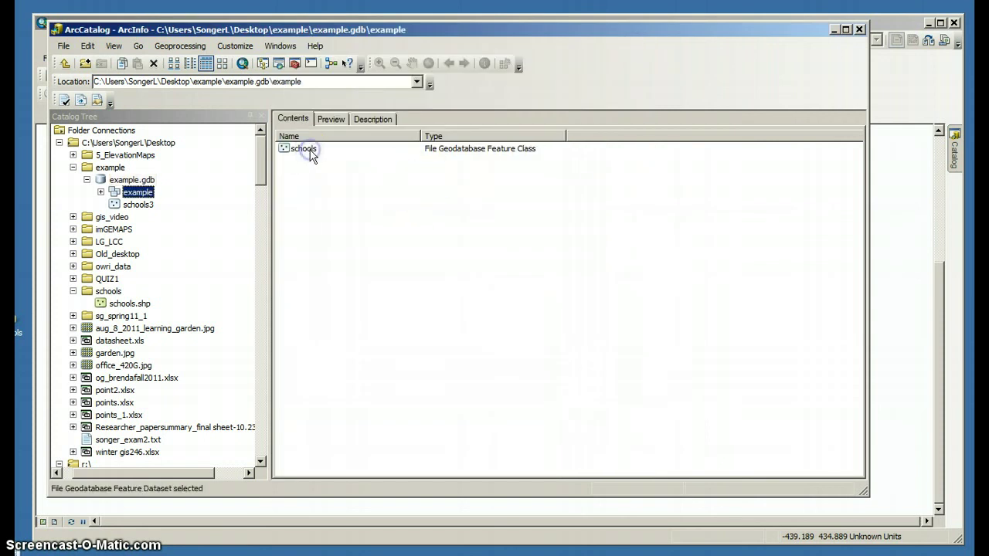
right_click(308, 153)
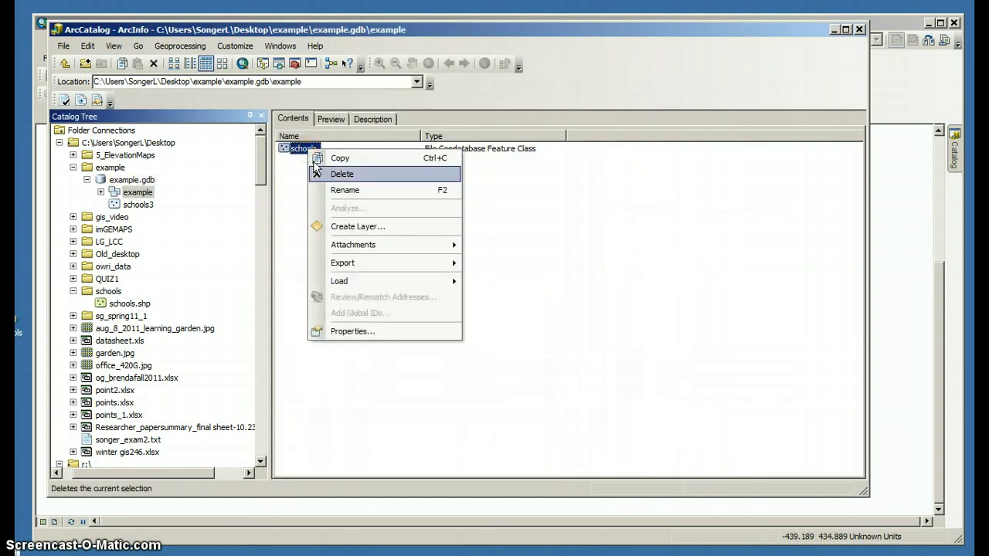
click(373, 334)
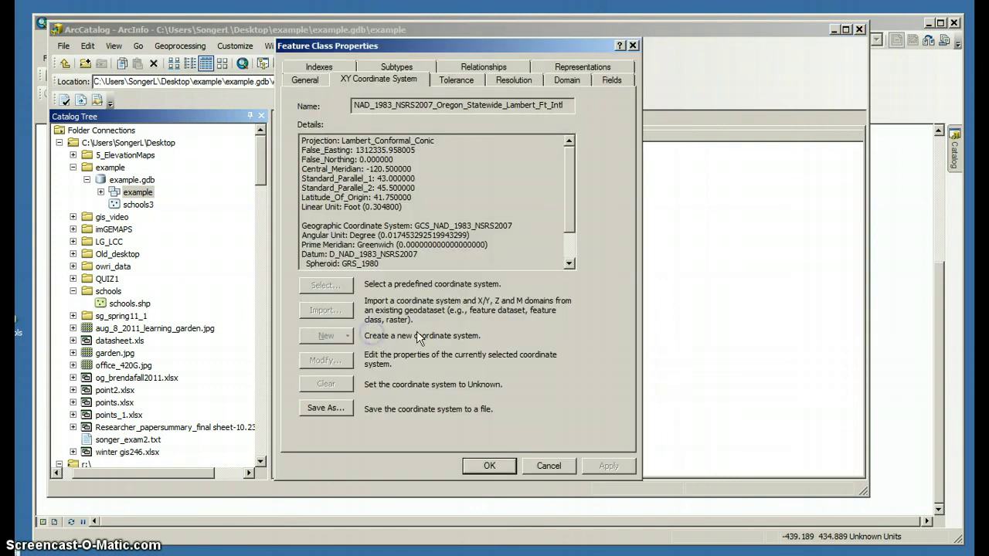
click(631, 46)
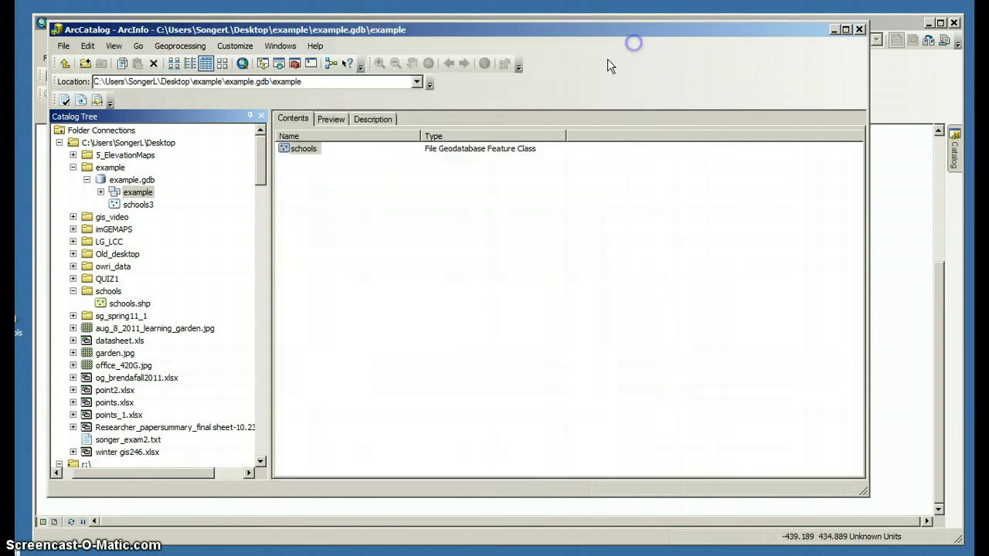
Step: Delete the schools3 feature class and confirm, leaving schools selected
click(155, 204)
click(100, 192)
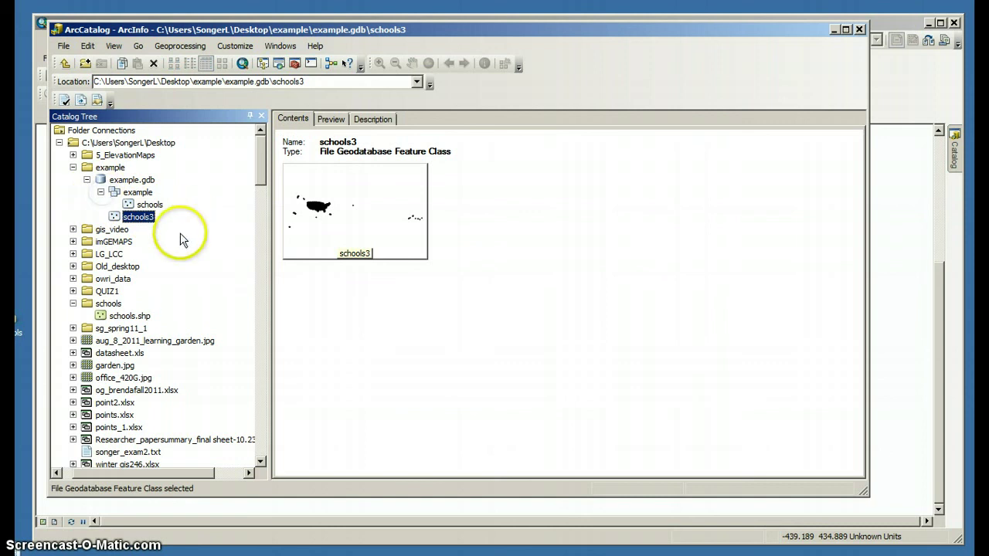
click(156, 205)
click(142, 218)
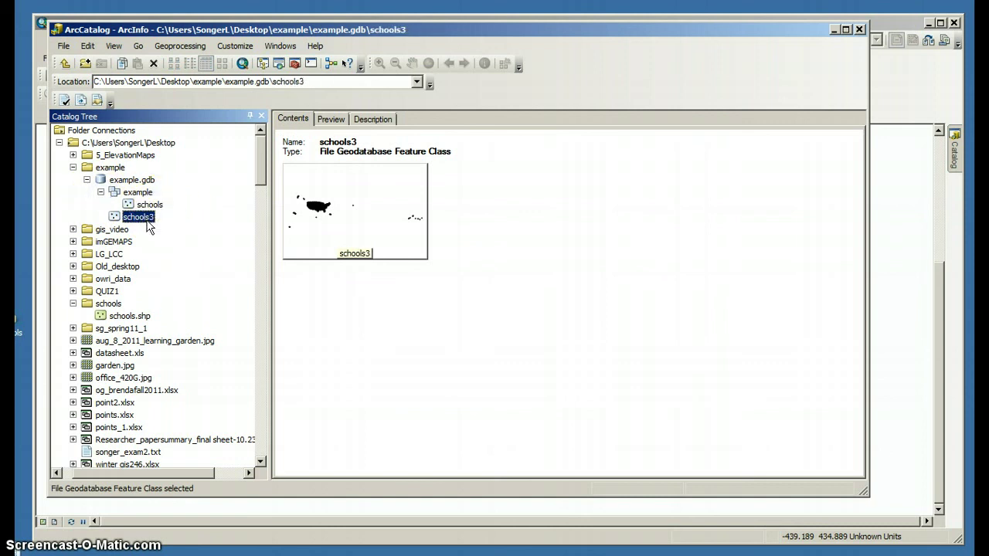
right_click(143, 219)
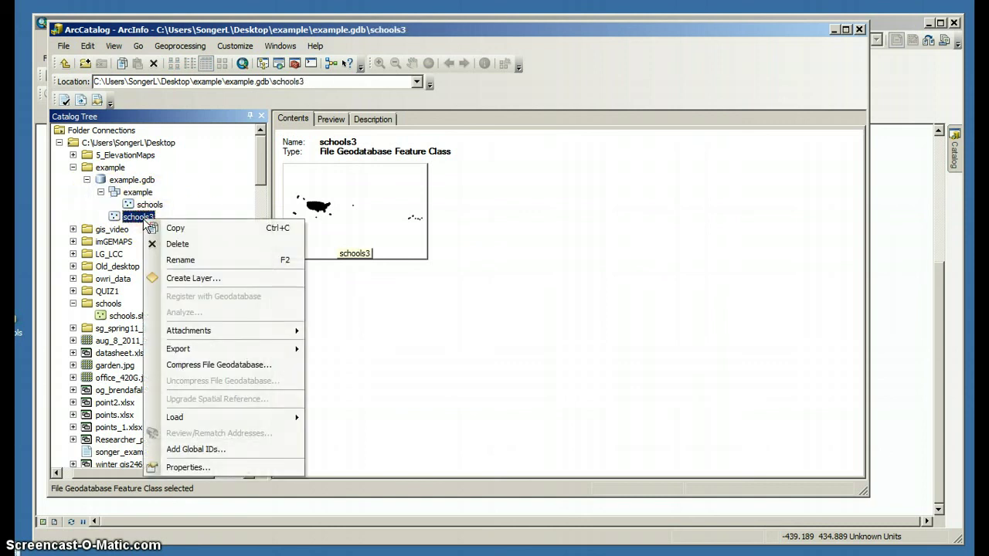
click(182, 244)
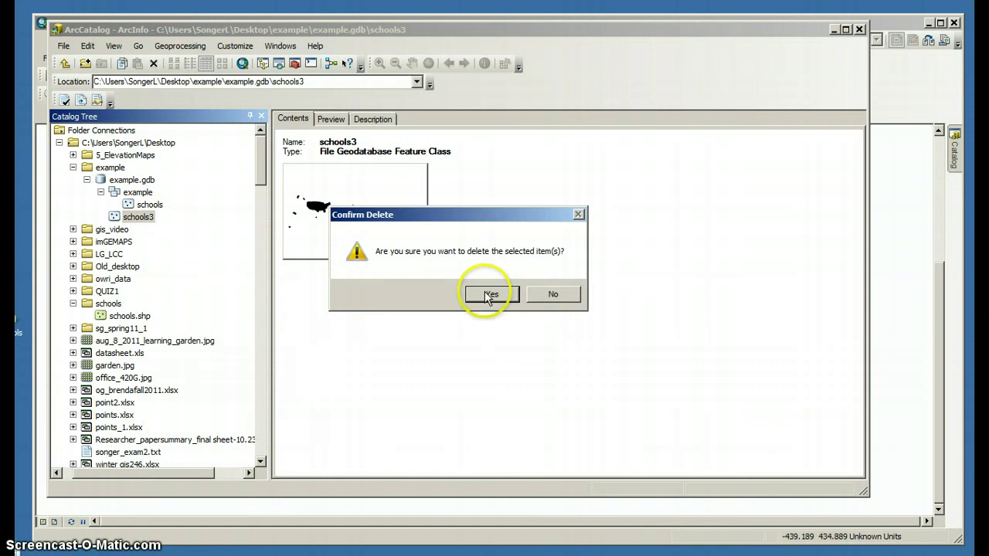
click(490, 294)
click(149, 207)
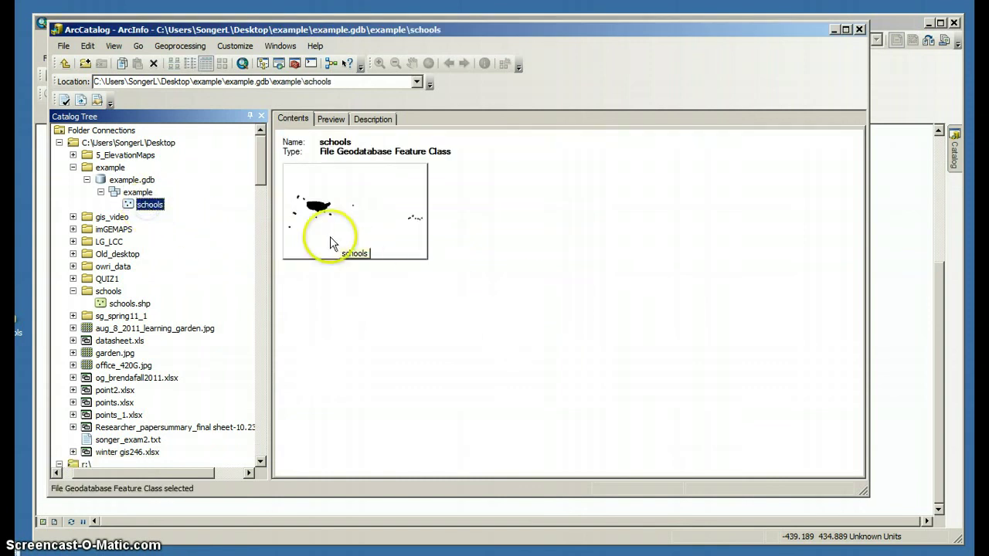
Step: Start a single feature class import into the example dataset, then cancel it without choosing input
click(137, 193)
right_click(308, 207)
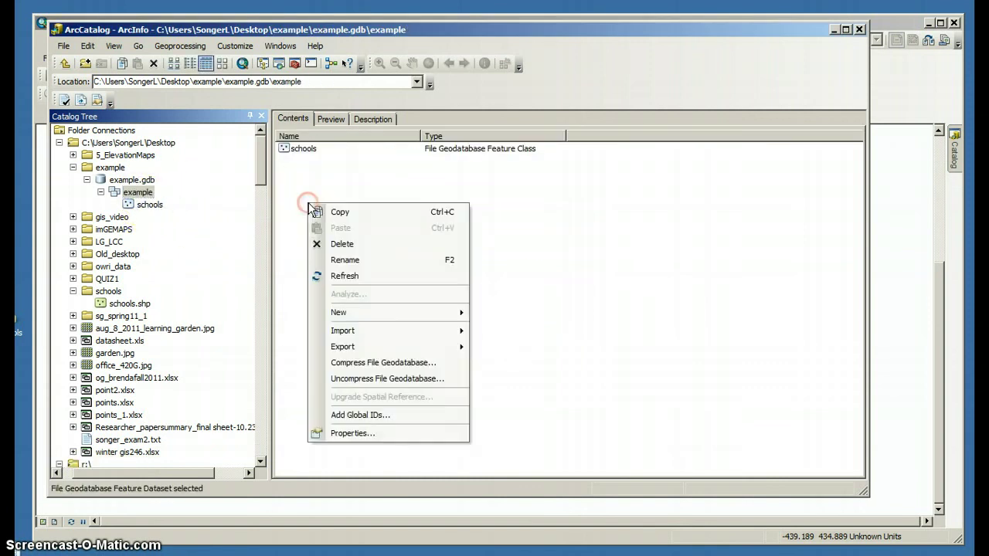
mouse_move(393, 332)
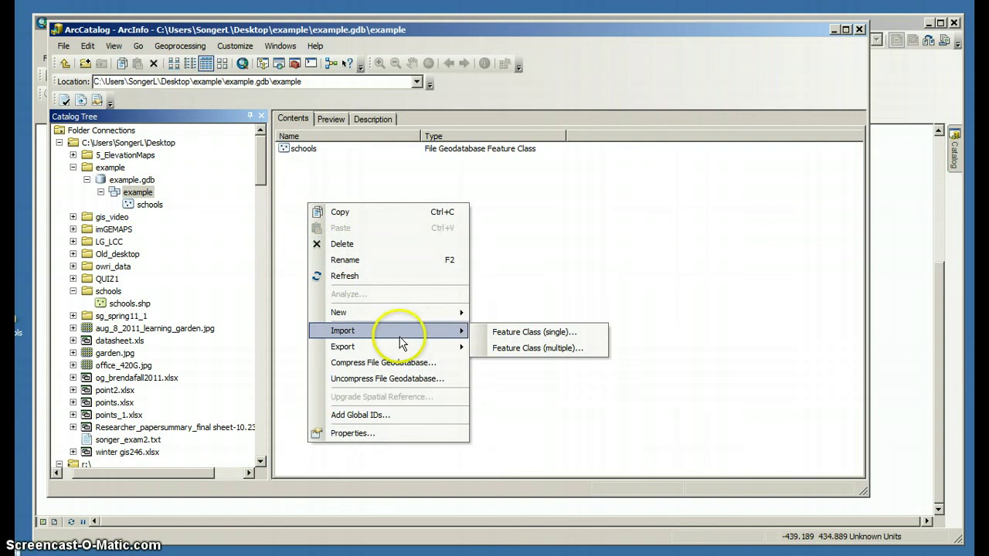
click(532, 334)
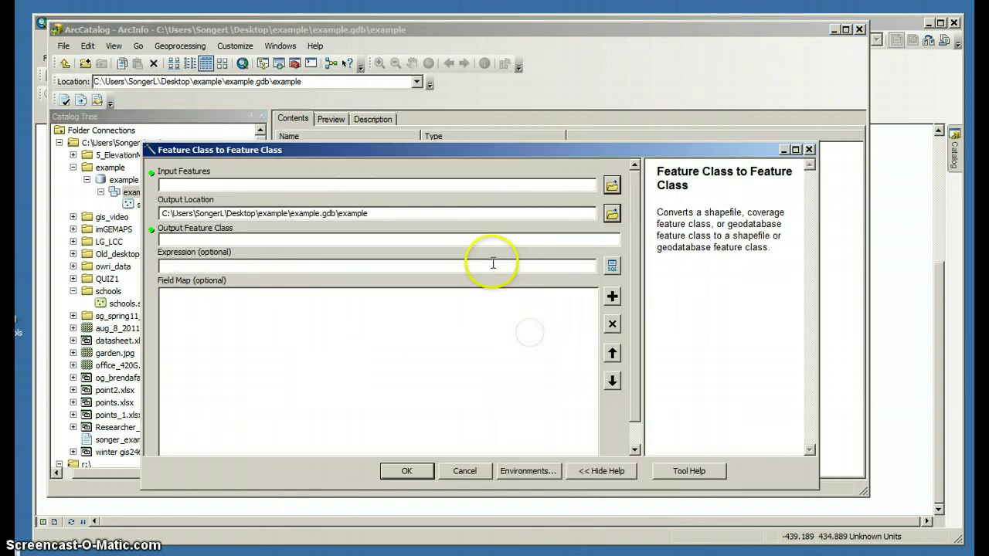
click(612, 187)
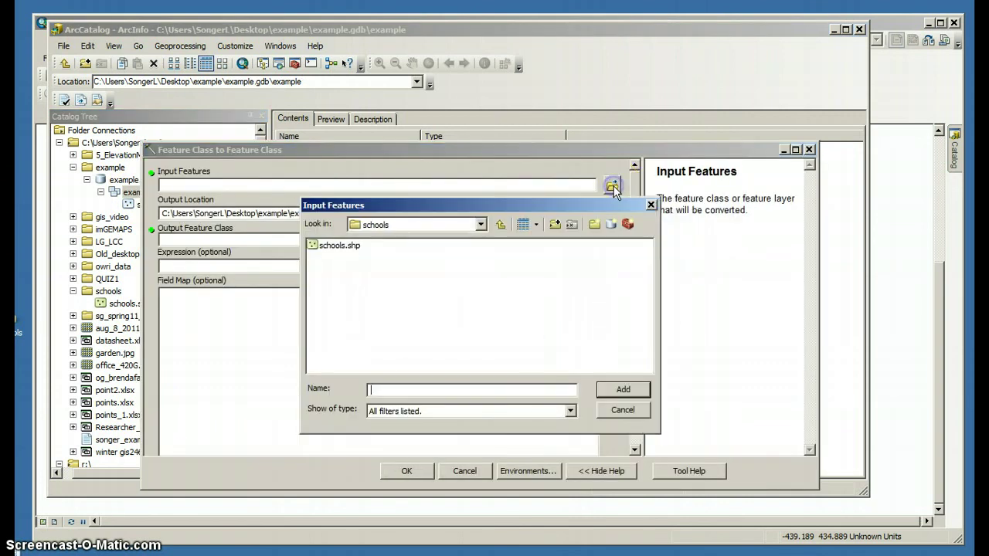
click(622, 409)
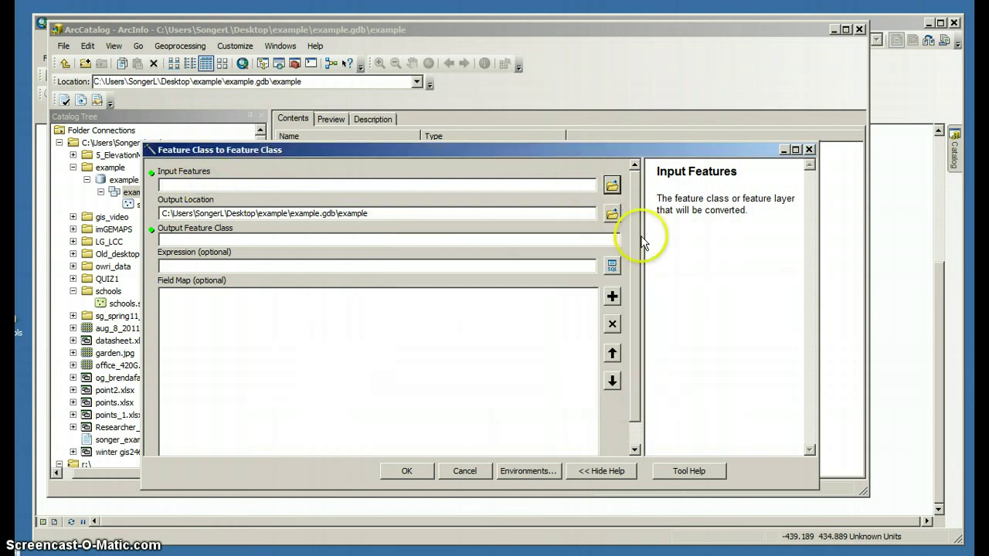
click(472, 471)
right_click(366, 232)
Step: Start a new feature class named school_area with Polygon Features geometry in the example dataset
mouse_move(428, 338)
click(577, 343)
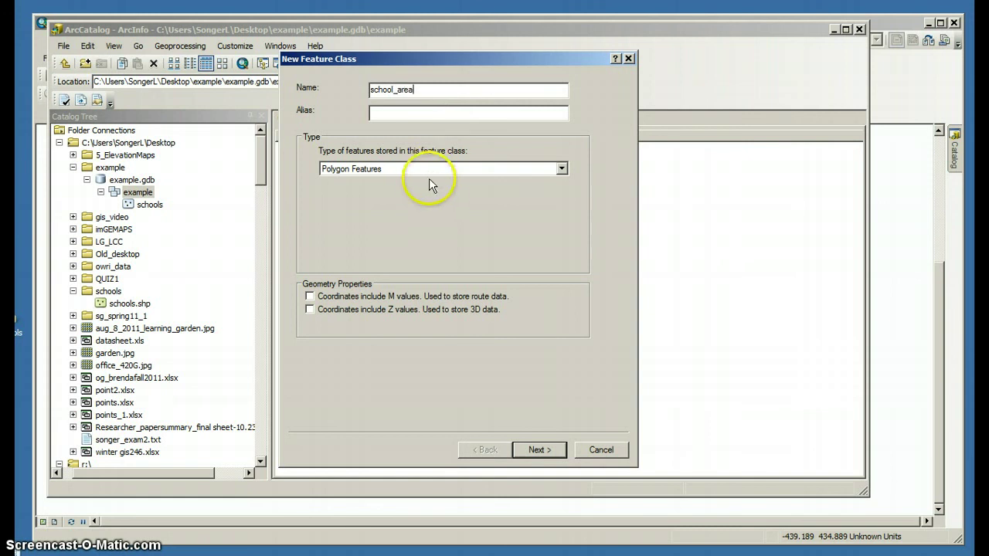
click(406, 168)
click(404, 163)
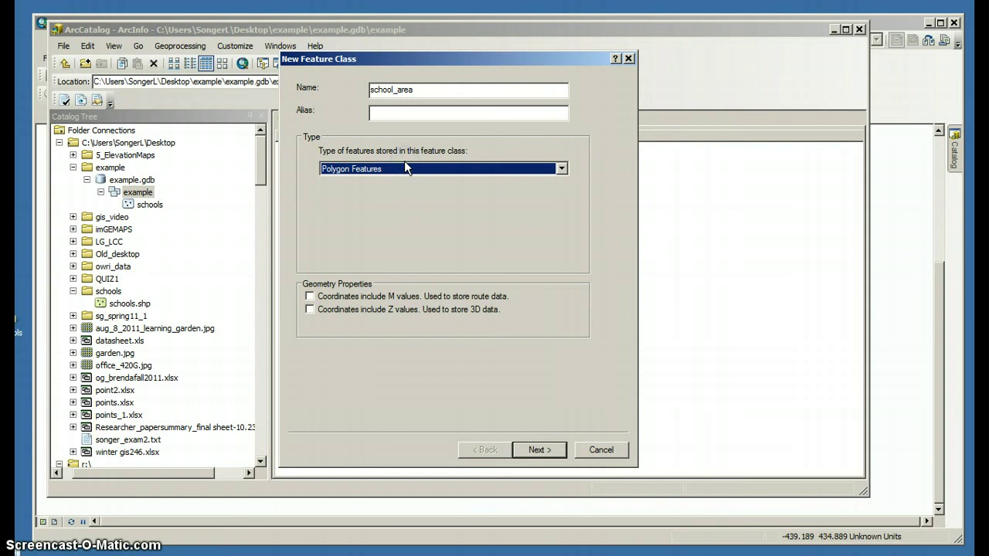
click(539, 450)
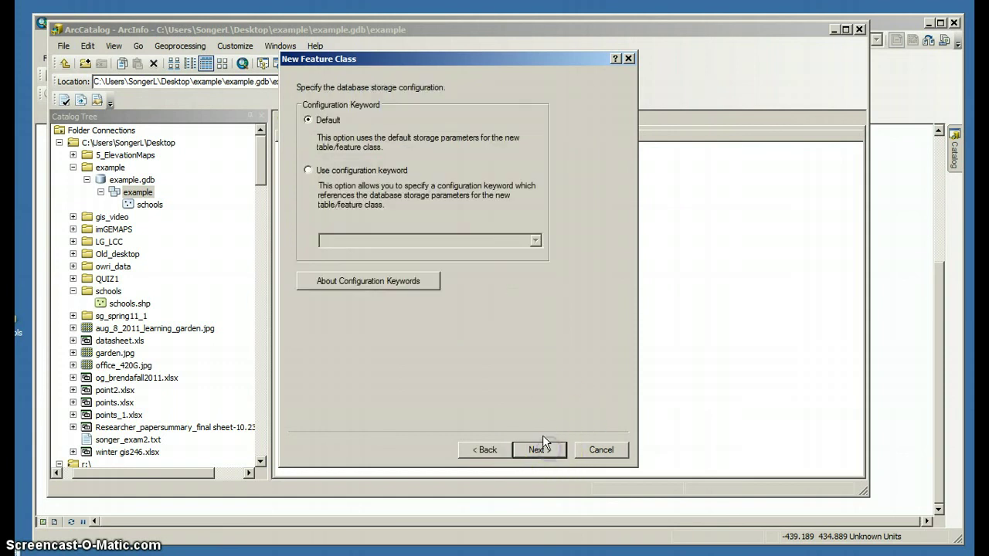
click(541, 450)
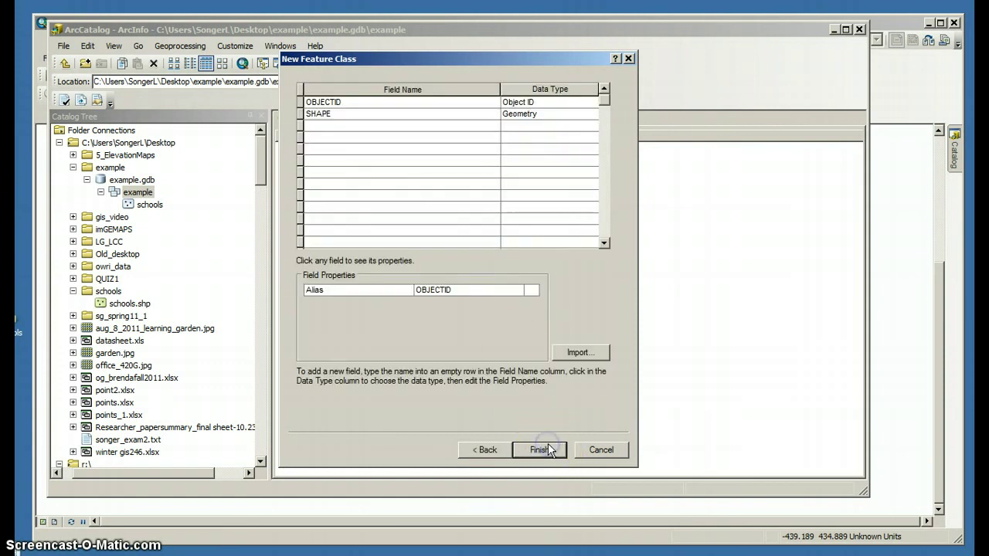
Step: Add a School_district Text field and a Population Short Integer field, then finish
click(349, 127)
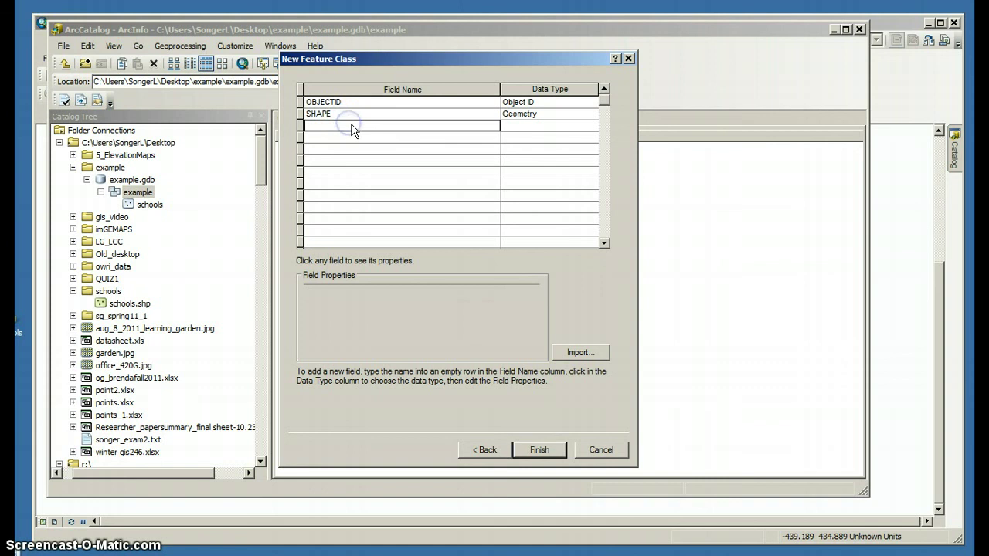
text(School_district)
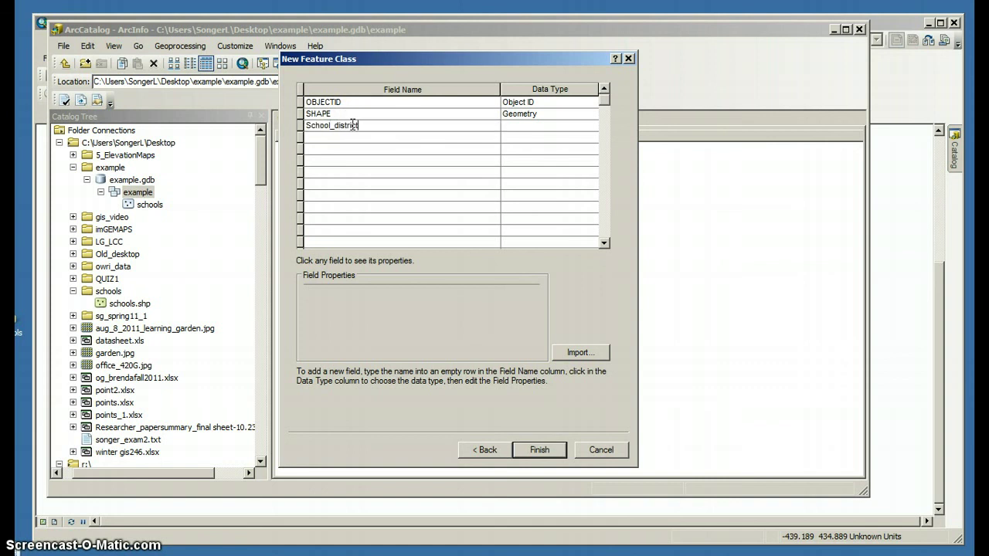
click(514, 125)
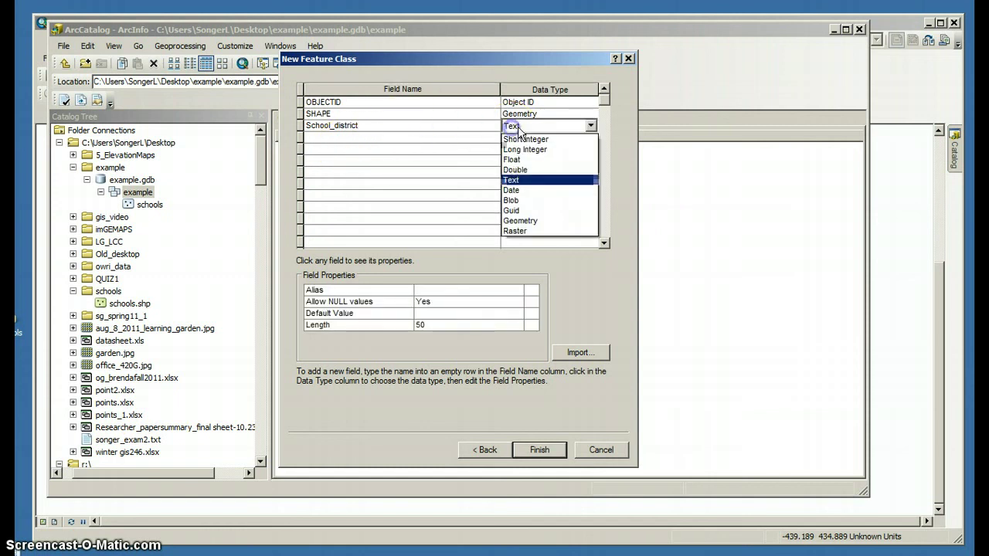
click(524, 181)
click(376, 136)
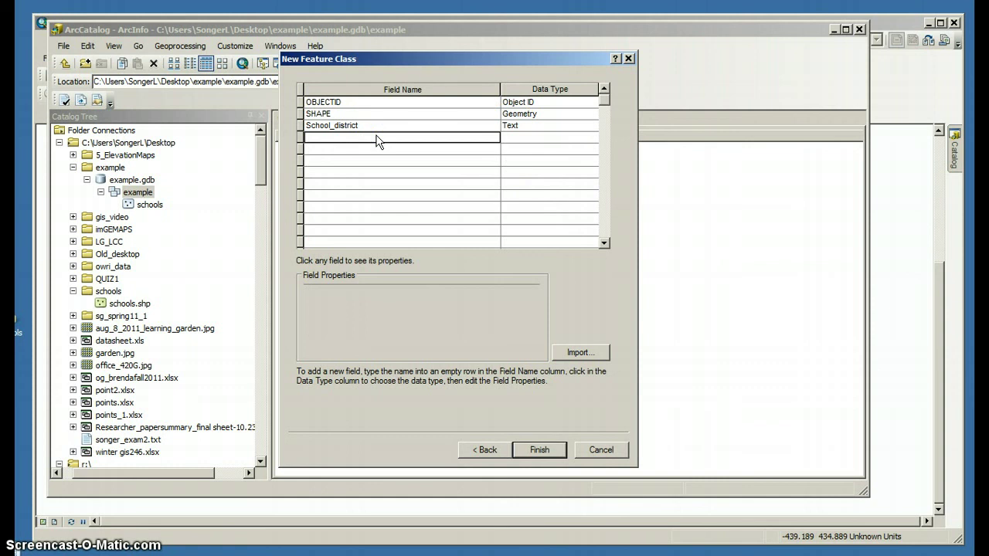
text(num)
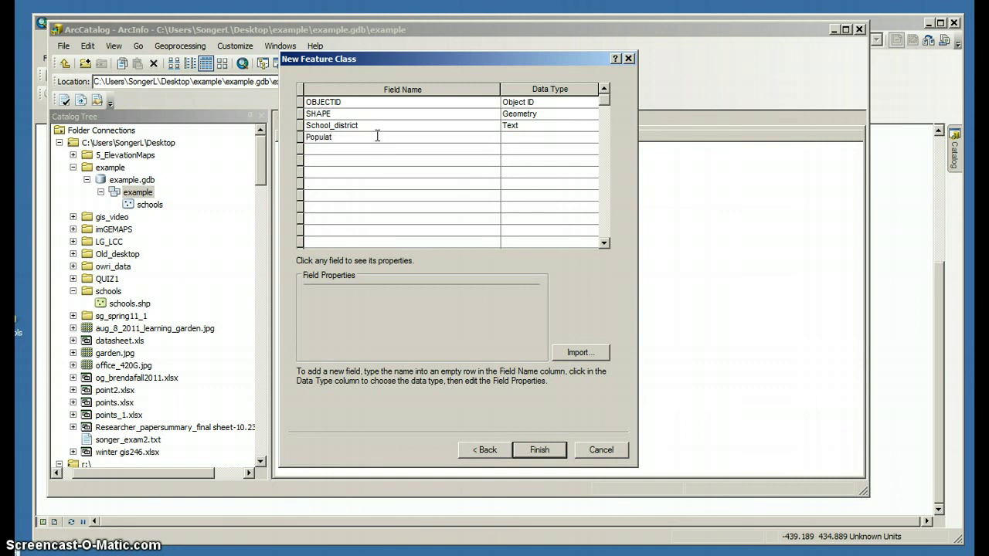
click(541, 137)
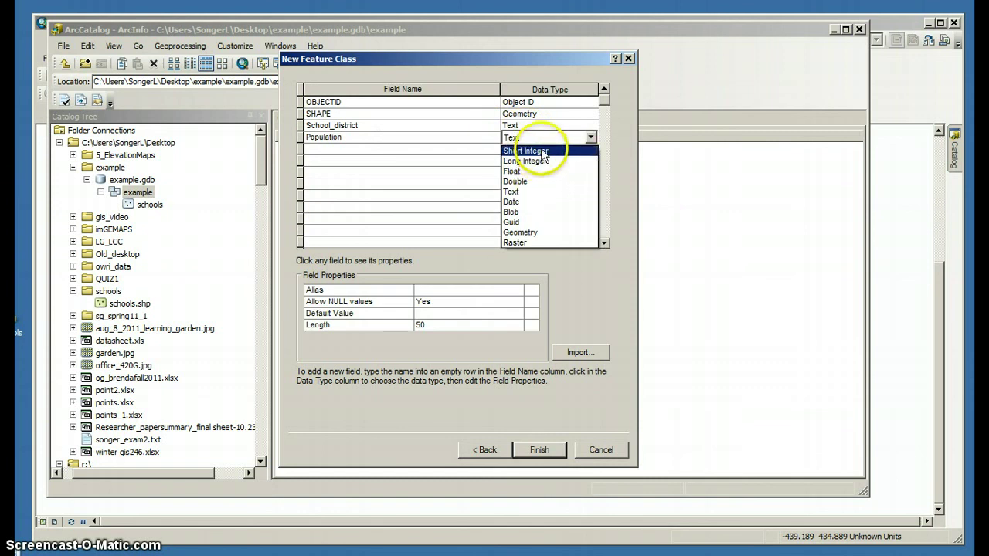
click(543, 150)
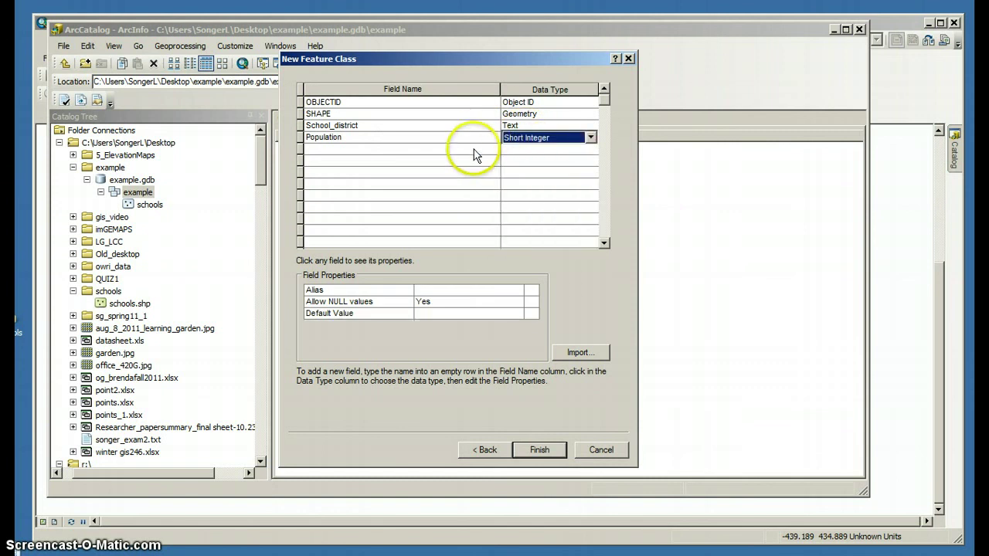
click(540, 450)
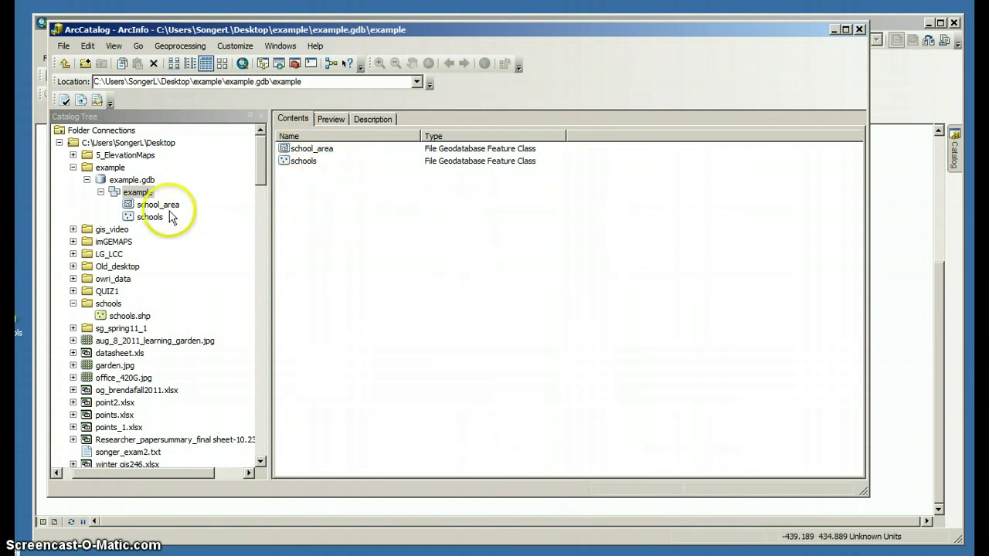
Step: Preview the schools feature class as a map and as an attribute table
click(303, 160)
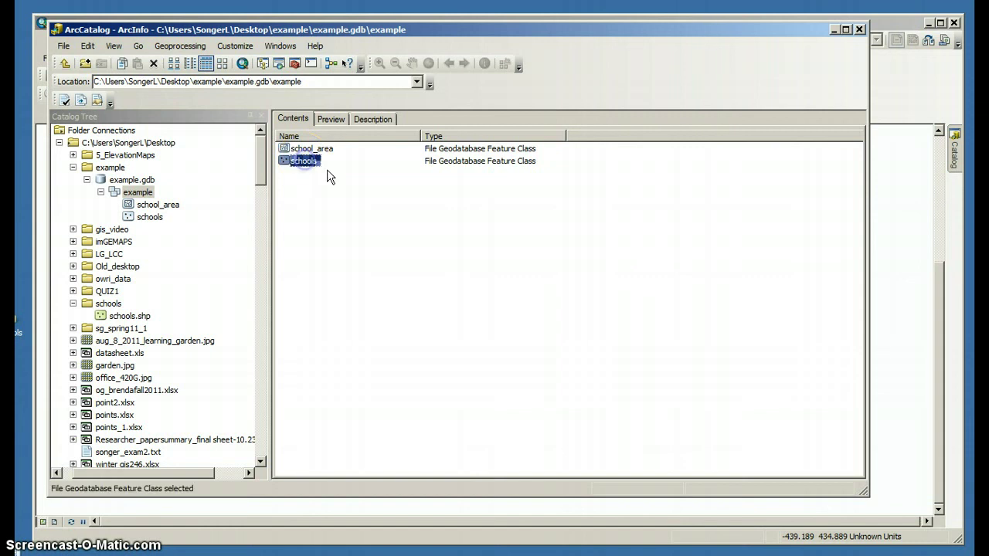
click(330, 120)
click(437, 468)
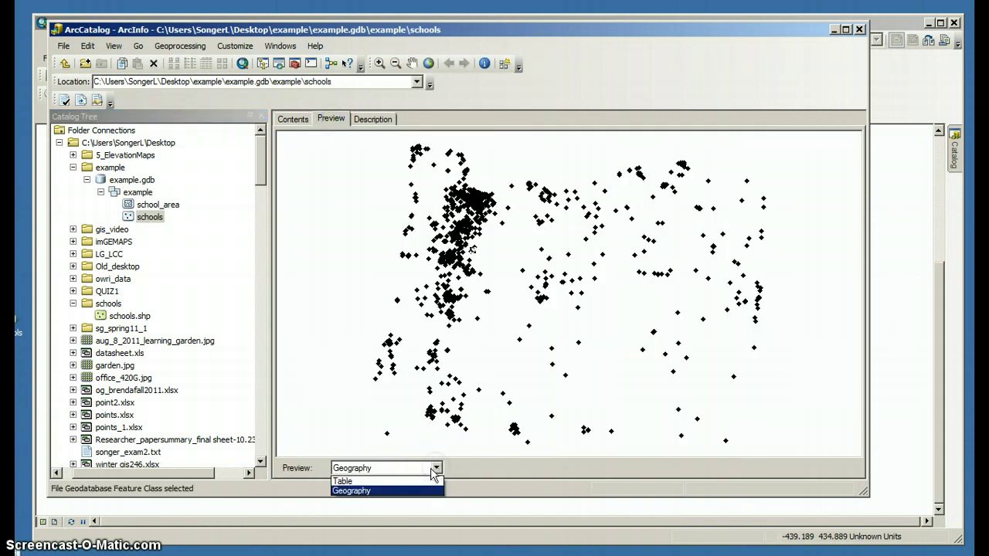
click(429, 490)
click(282, 119)
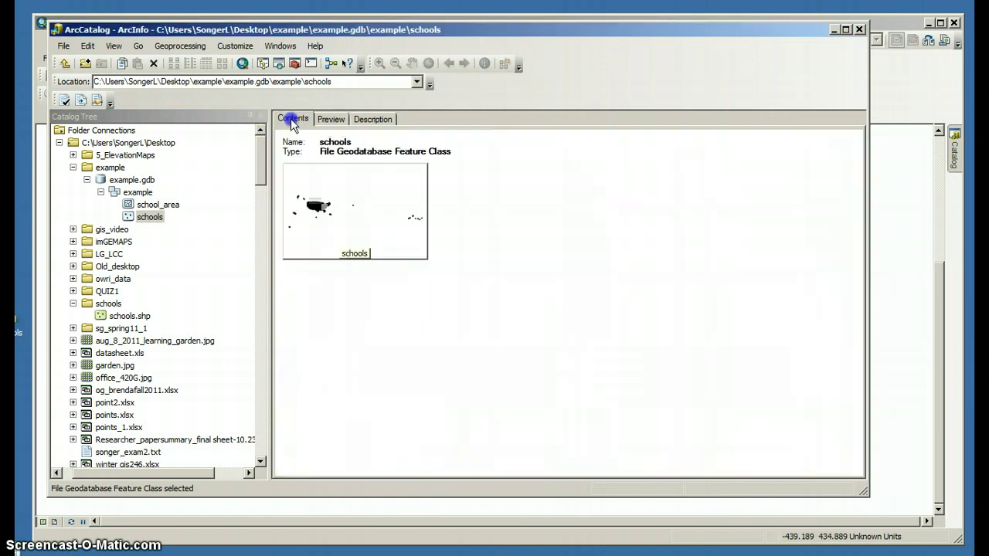
Step: Preview school_area as a table, showing School_district and Population columns with 0 records
click(145, 205)
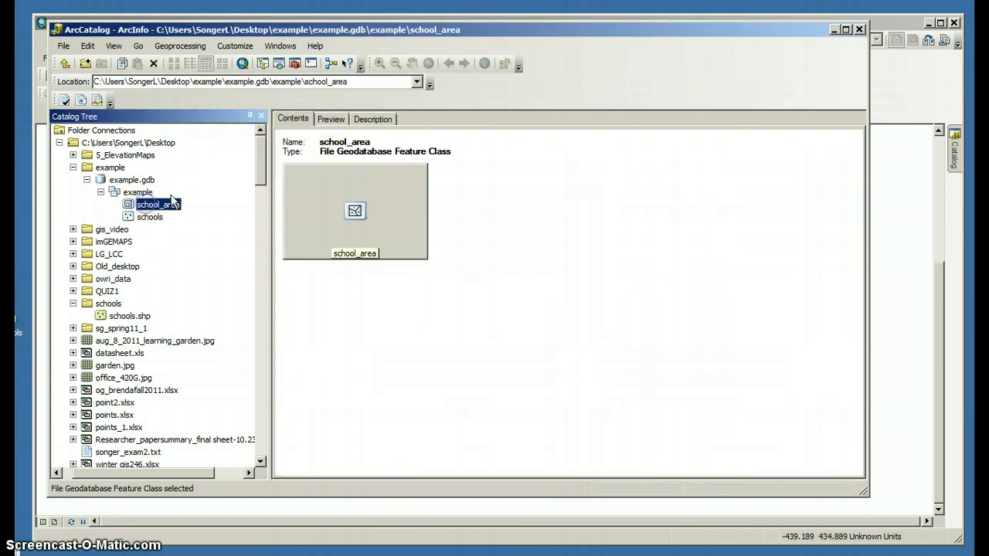
click(331, 119)
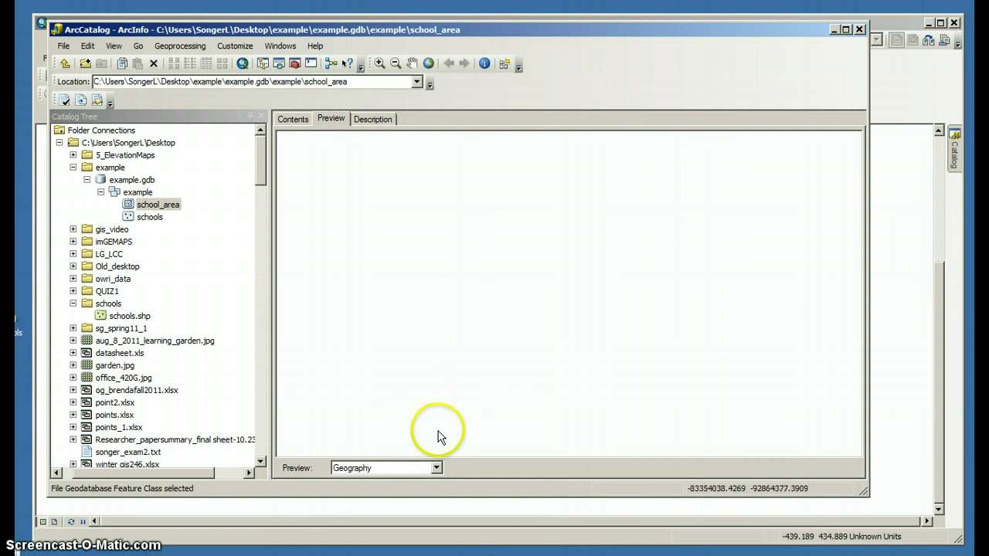
click(437, 467)
click(402, 477)
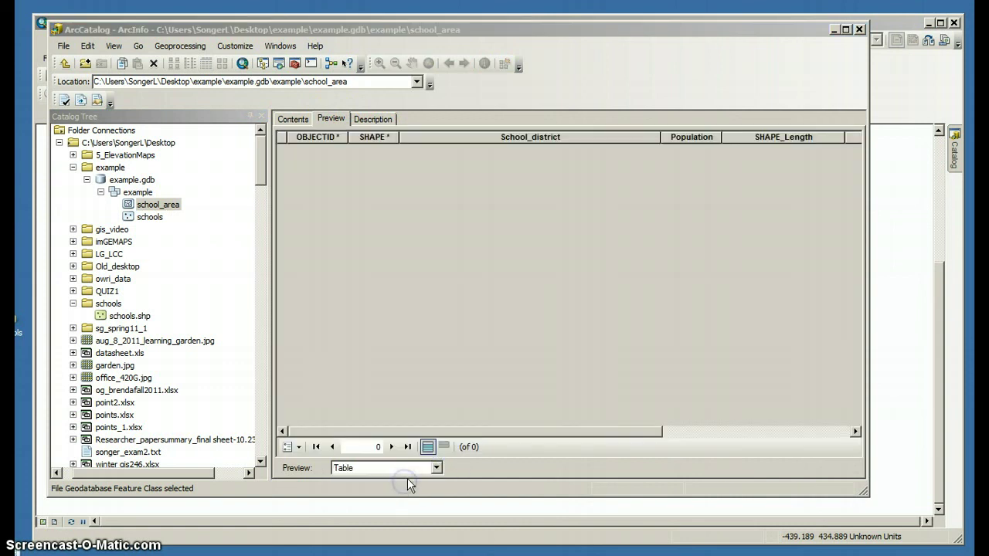
mouse_move(510, 432)
mouse_down()
mouse_move(632, 438)
mouse_move(507, 448)
mouse_up()
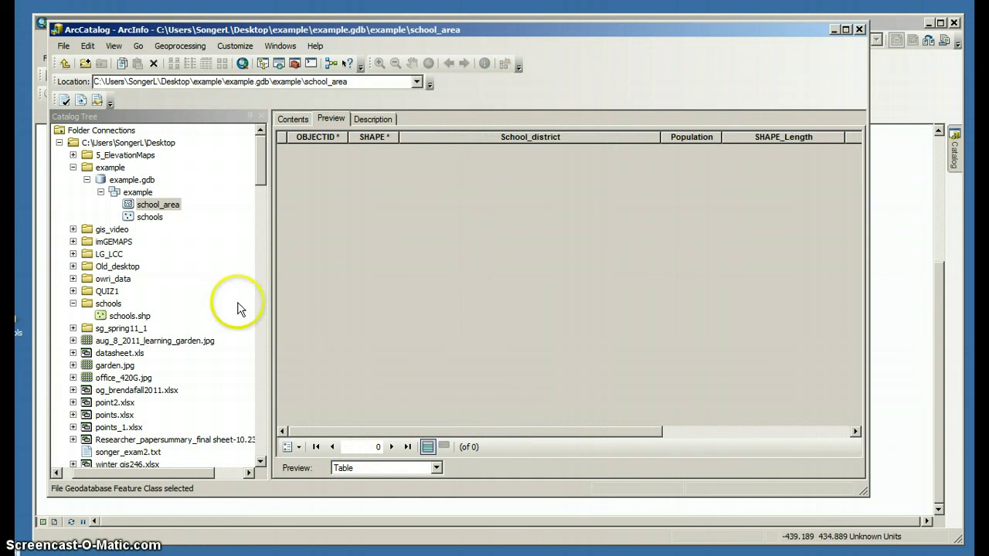